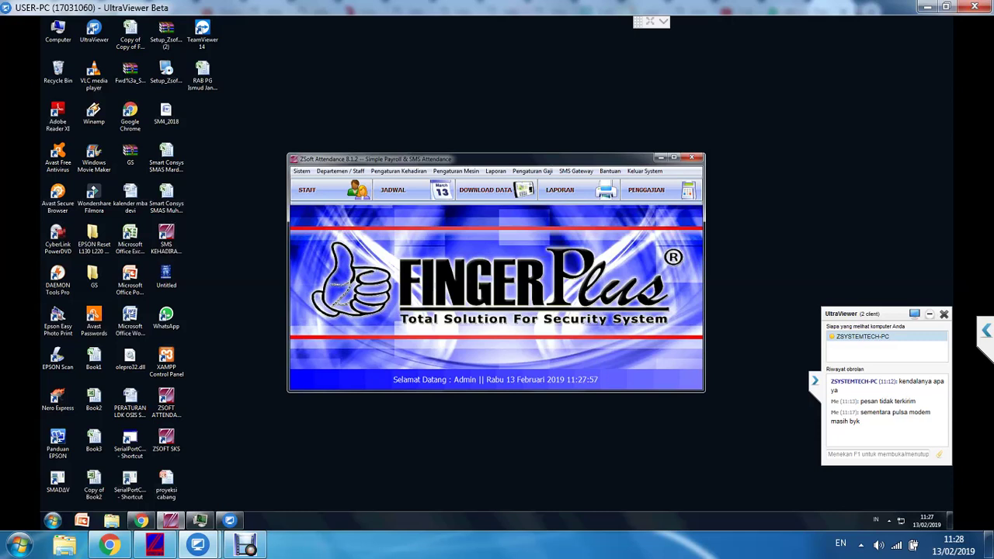
# - Test the SMS database connection to zsoft_sms on localhost, then close its settings
pyautogui.click(576, 170)
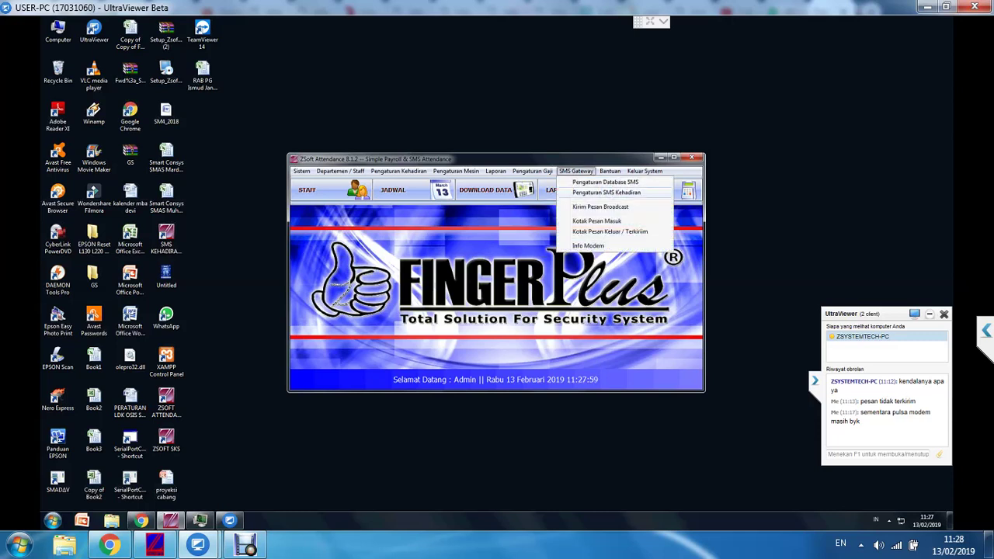
pyautogui.click(605, 181)
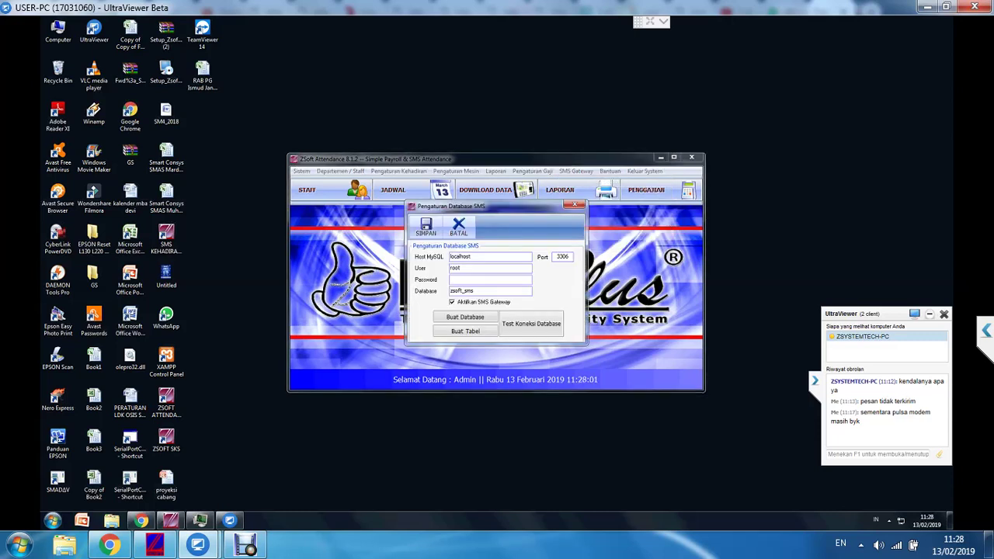
pyautogui.click(532, 323)
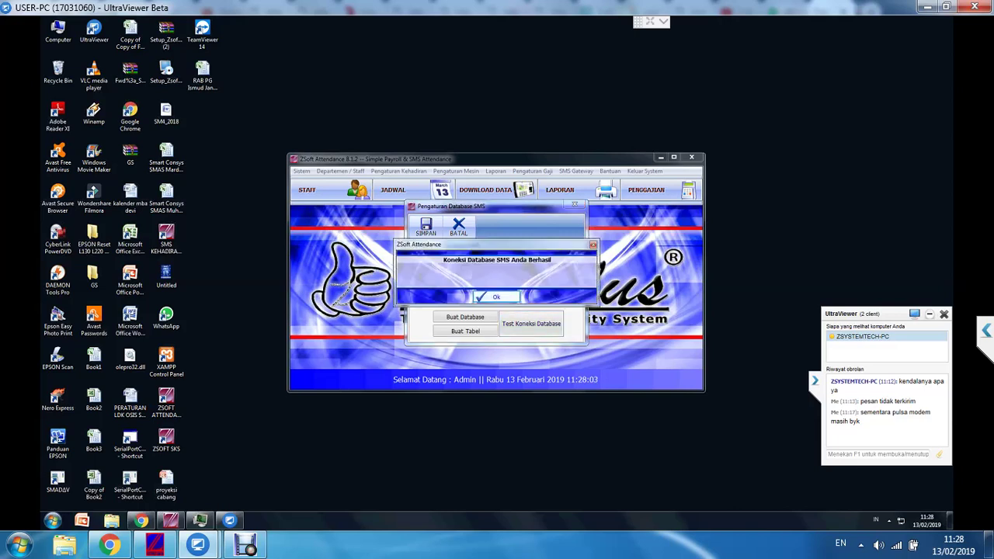
pyautogui.click(495, 296)
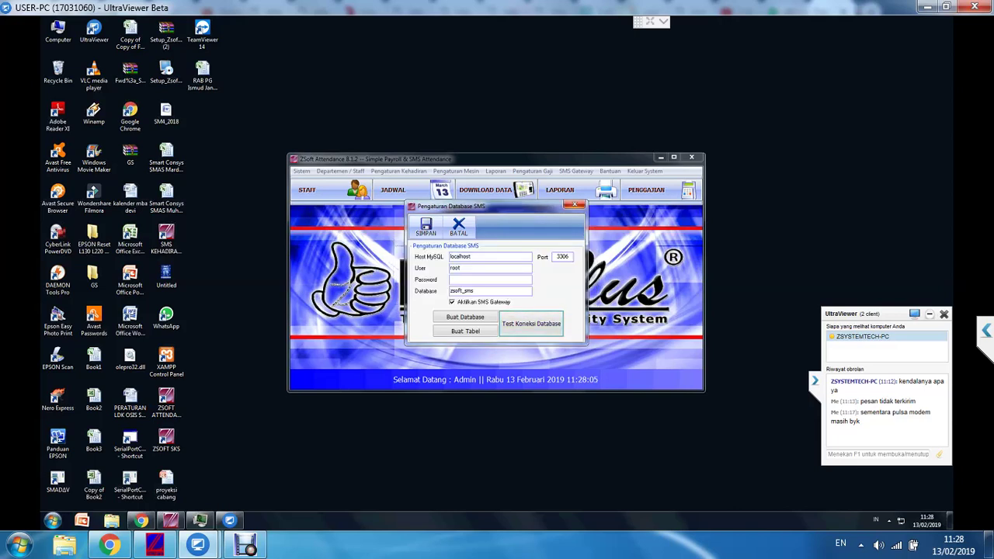
pyautogui.click(574, 204)
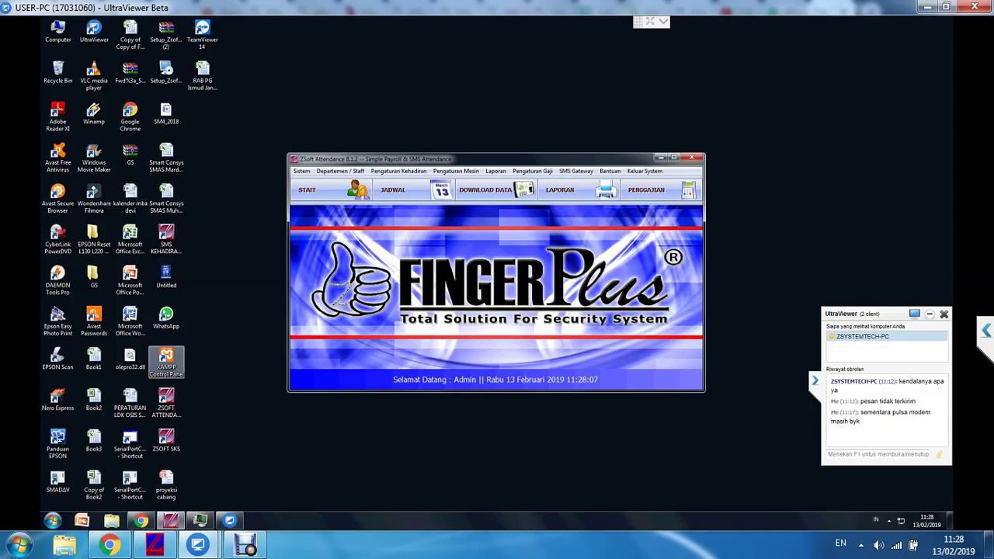
# - Start XAMPP Control Panel with Apache and MySQL running, and launch SerialPortCommunication
pyautogui.click(166, 361)
pyautogui.doubleClick(166, 361)
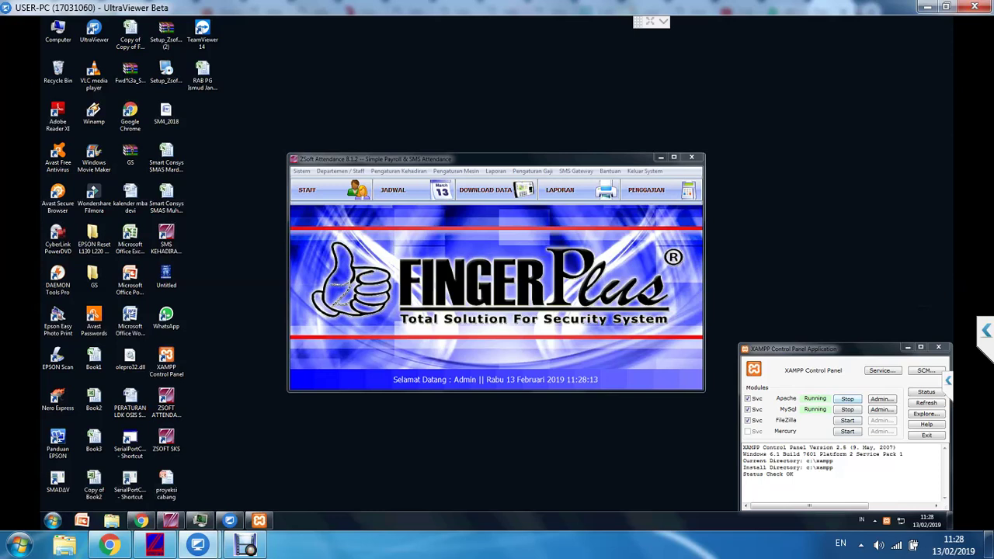
pyautogui.click(130, 439)
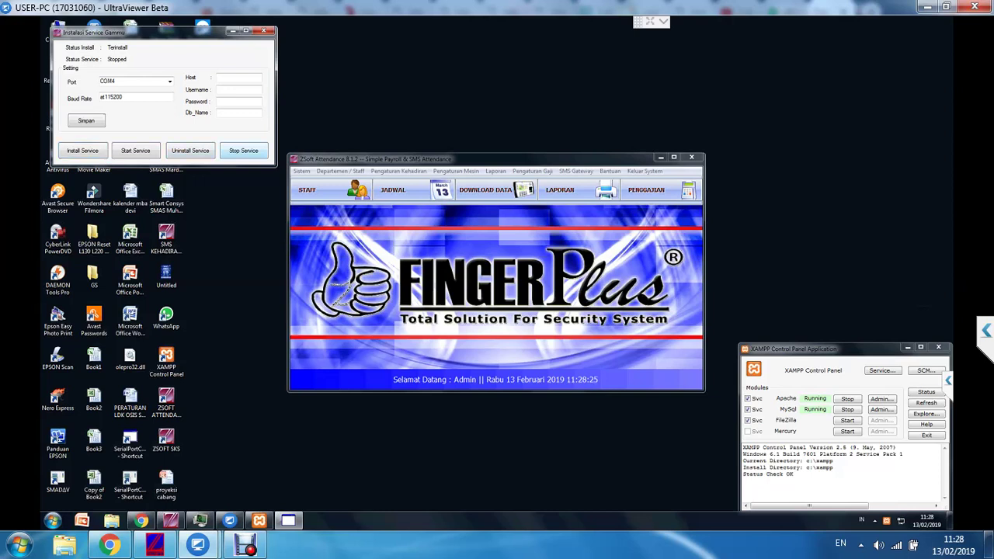
# - Stop and uninstall the Gammu service so its status reads Belum Terinstall
pyautogui.click(190, 151)
pyautogui.click(243, 150)
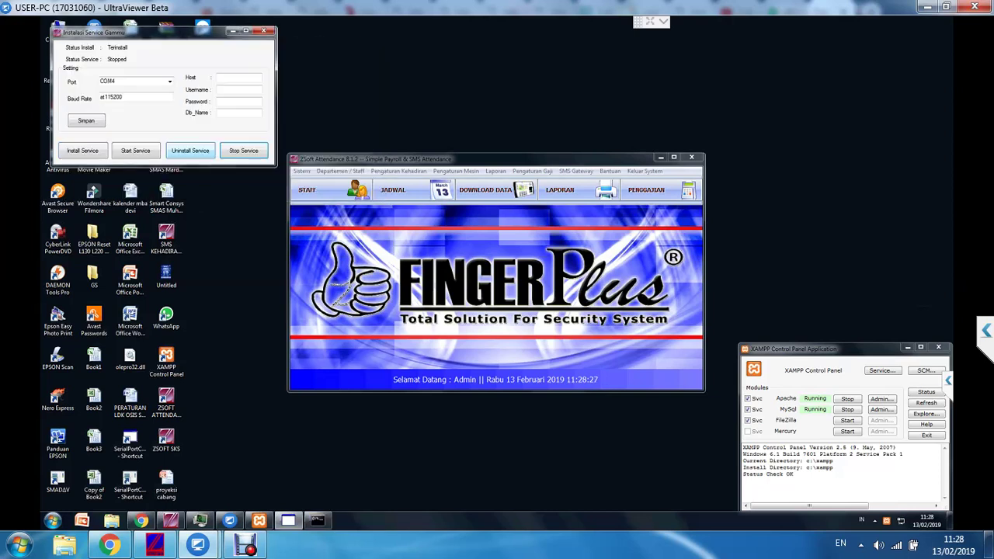
pyautogui.click(191, 150)
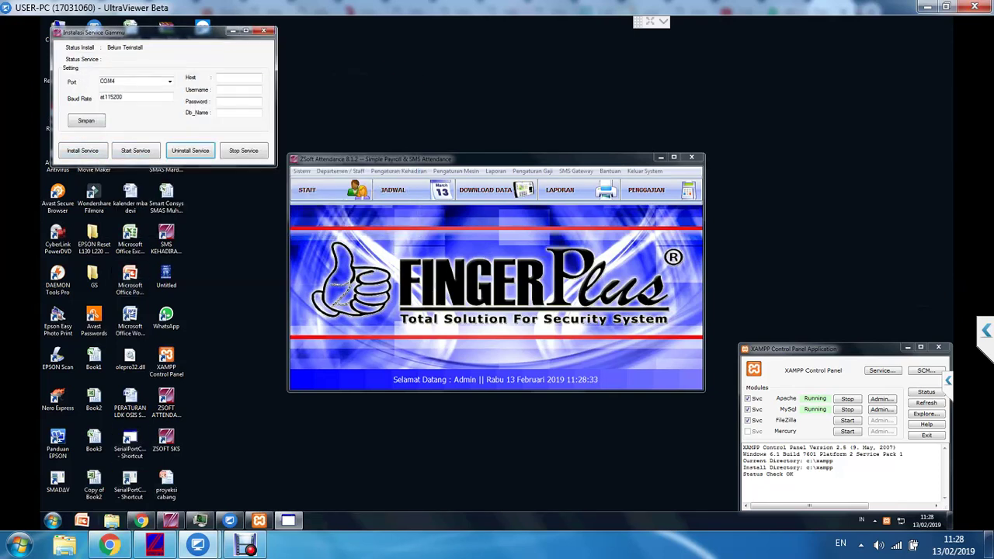
pyautogui.click(53, 519)
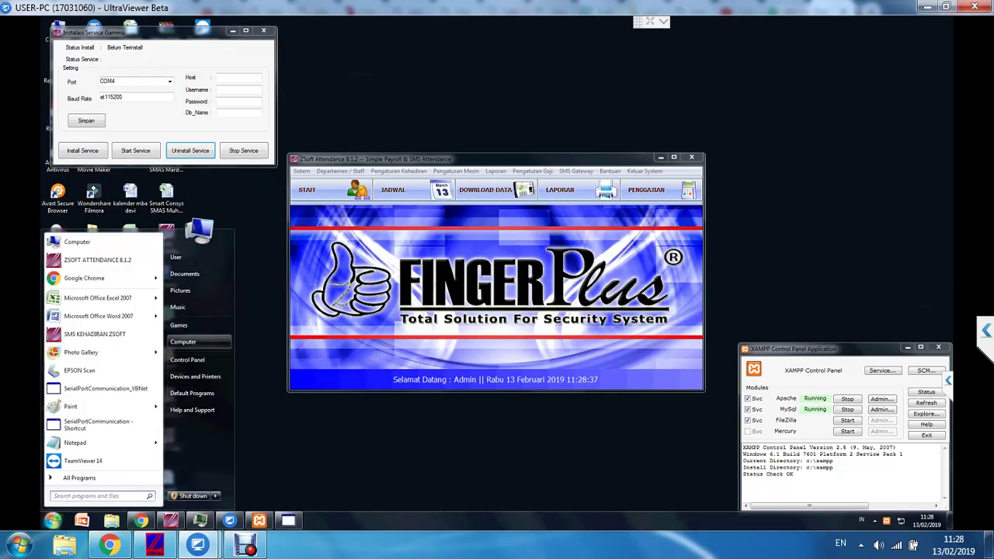
# - In Device Manager, expand Ports (COM & LPT) to locate the Prolific USB-to-Serial port on COM3
pyautogui.rightClick(201, 342)
pyautogui.click(230, 421)
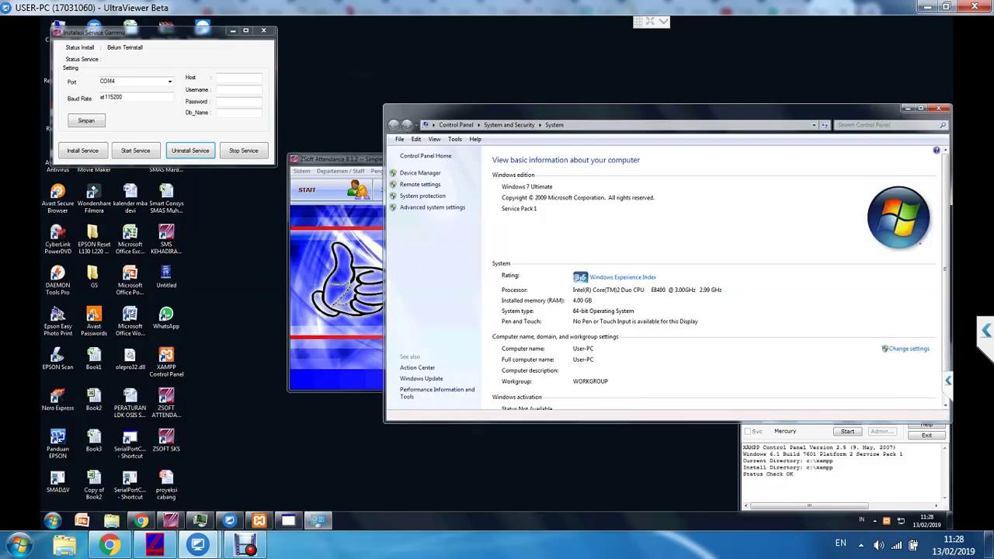
pyautogui.click(420, 172)
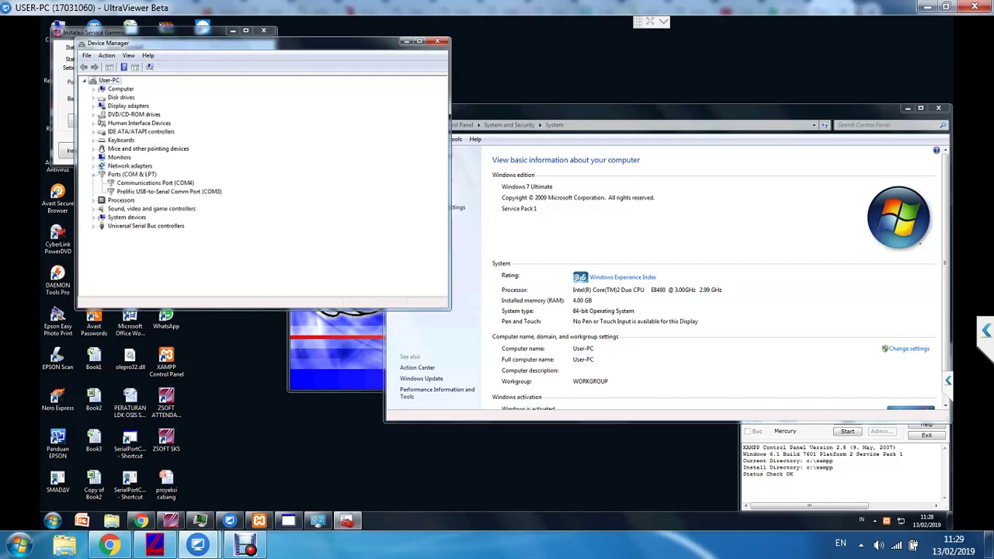
pyautogui.click(93, 174)
pyautogui.click(168, 191)
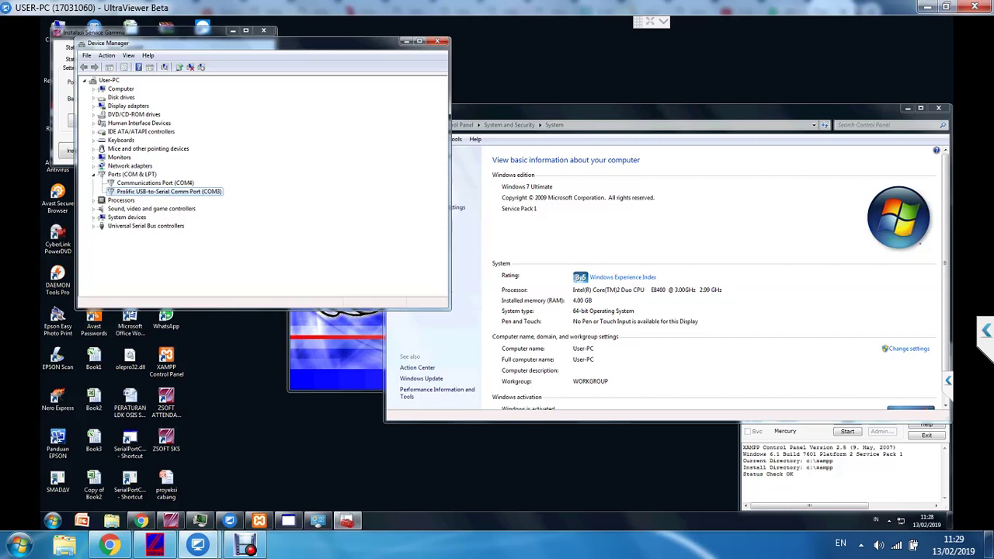
pyautogui.hotkey('alt', 'Tab')
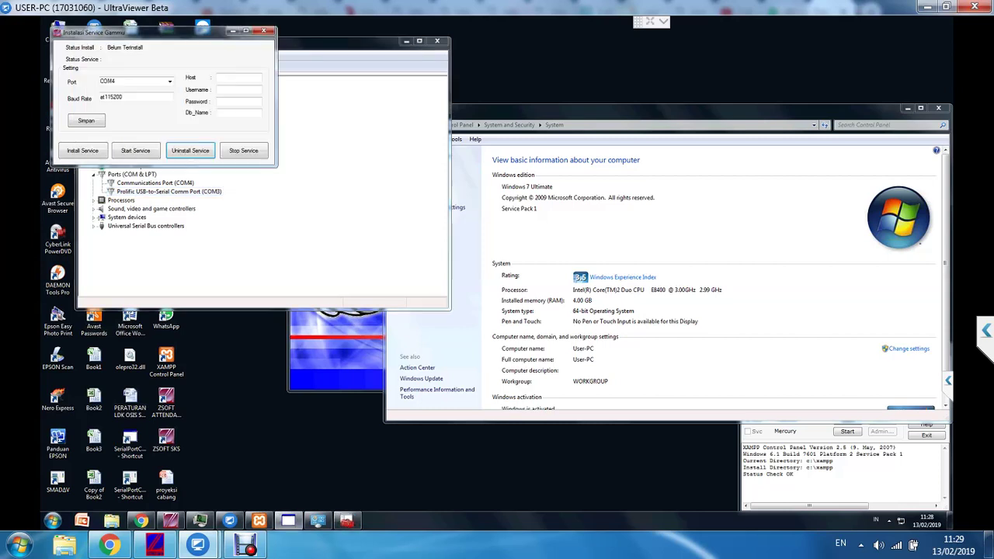
# - Set the Gammu port to COM3, with host localhost, username root and database zsoft_sms
pyautogui.click(134, 80)
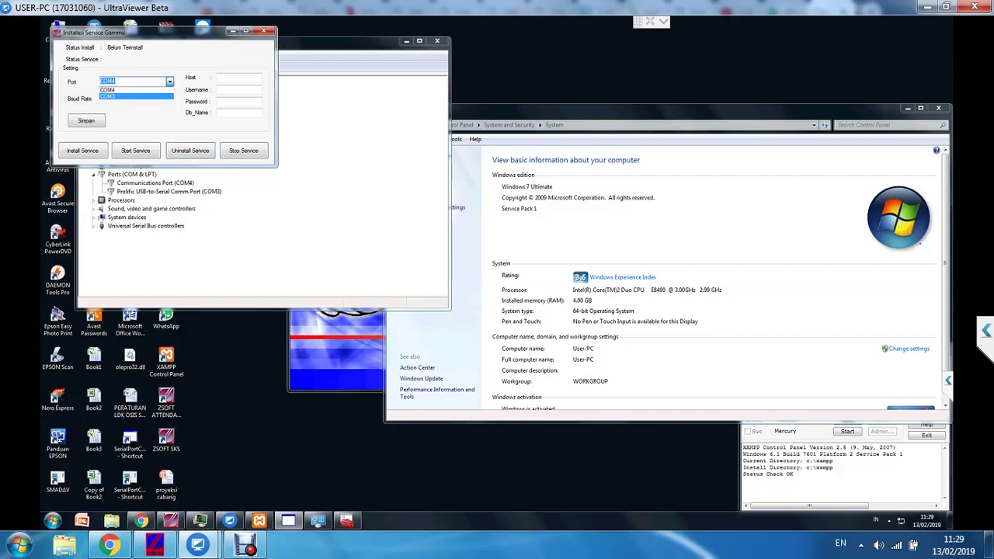
pyautogui.click(117, 89)
pyautogui.click(238, 78)
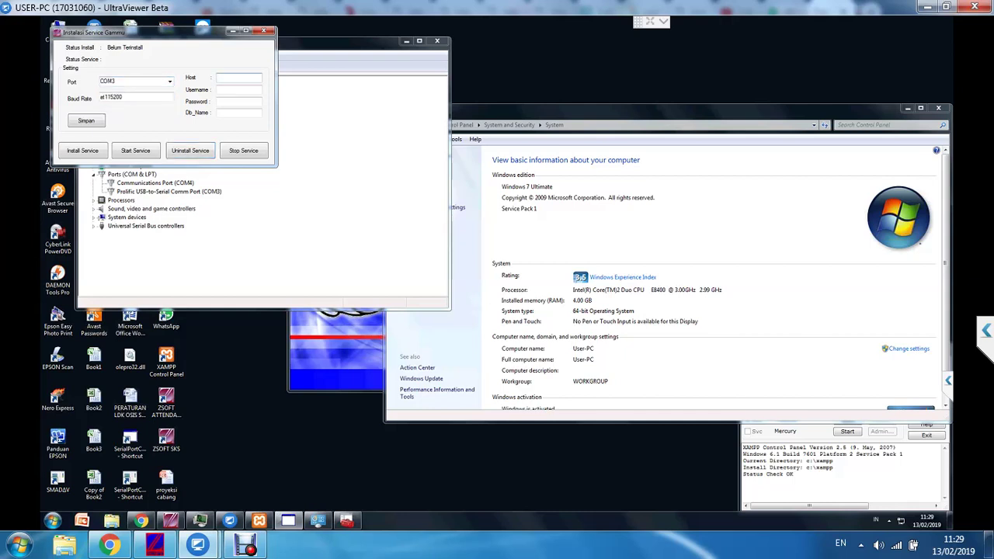
pyautogui.write('localhost')
pyautogui.click(238, 89)
pyautogui.write('root')
pyautogui.click(239, 113)
pyautogui.write('zsoft_sms')
# - Compare against ZSoft Attendance's SMS database settings and confirm the Gammu settings were saved
pyautogui.hotkey('alt', 'Tab')
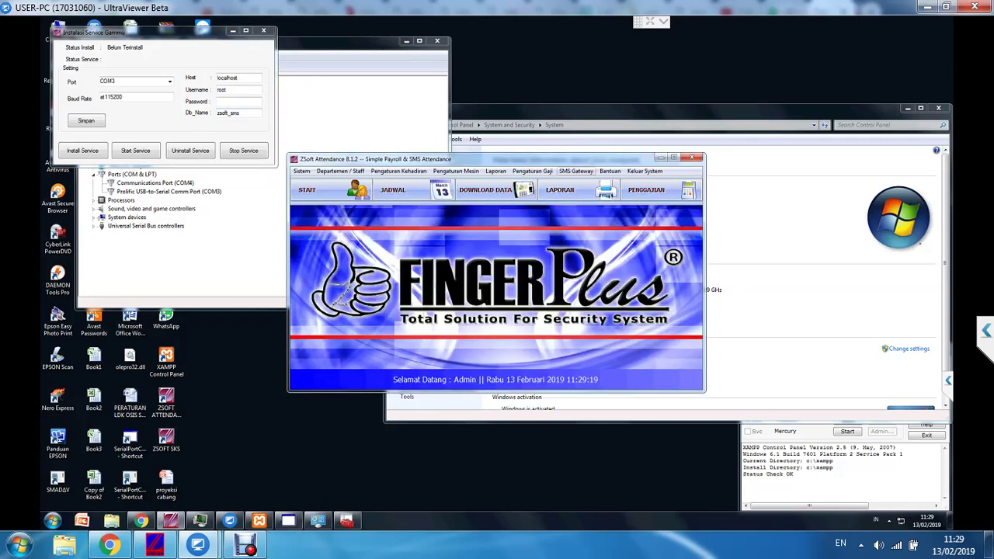
pyautogui.click(575, 171)
pyautogui.click(598, 186)
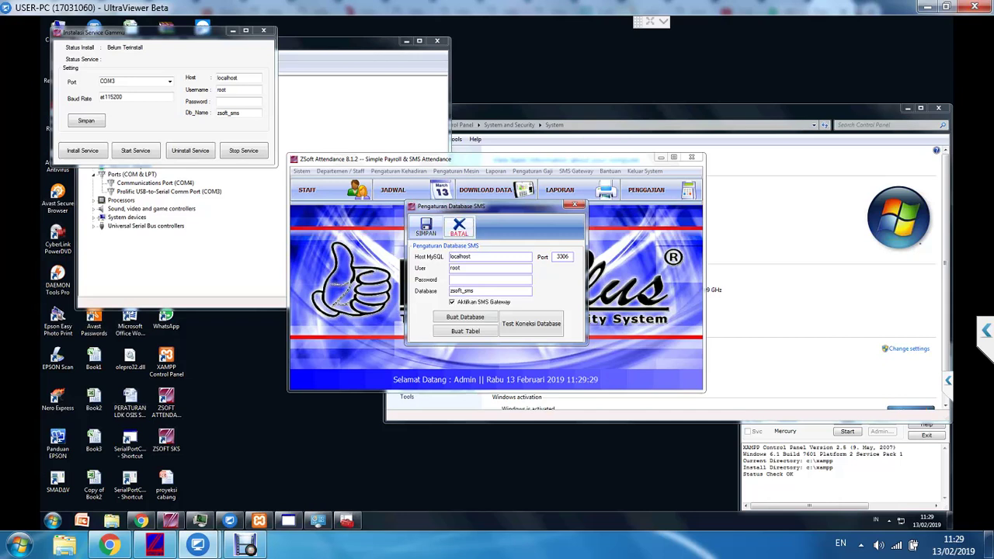
pyautogui.click(458, 227)
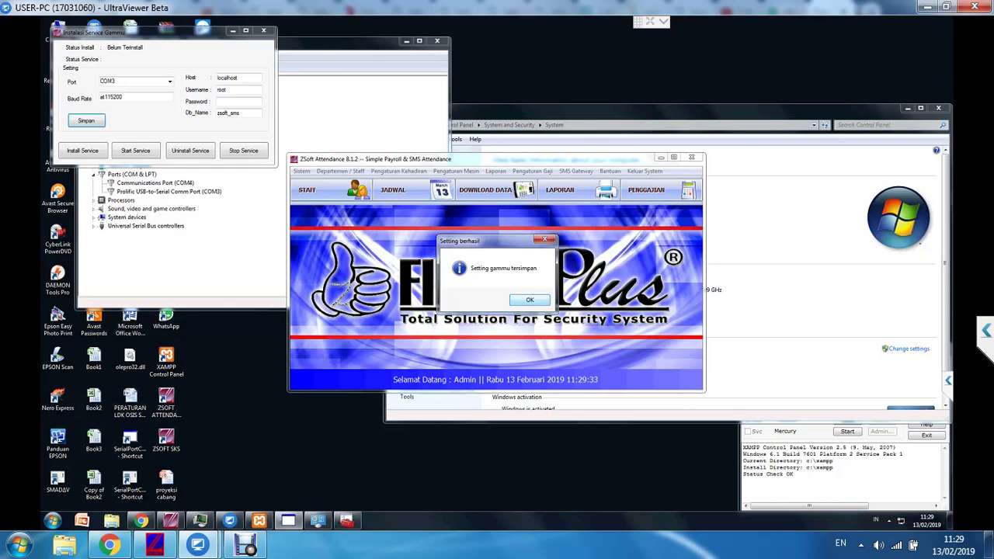
pyautogui.click(530, 300)
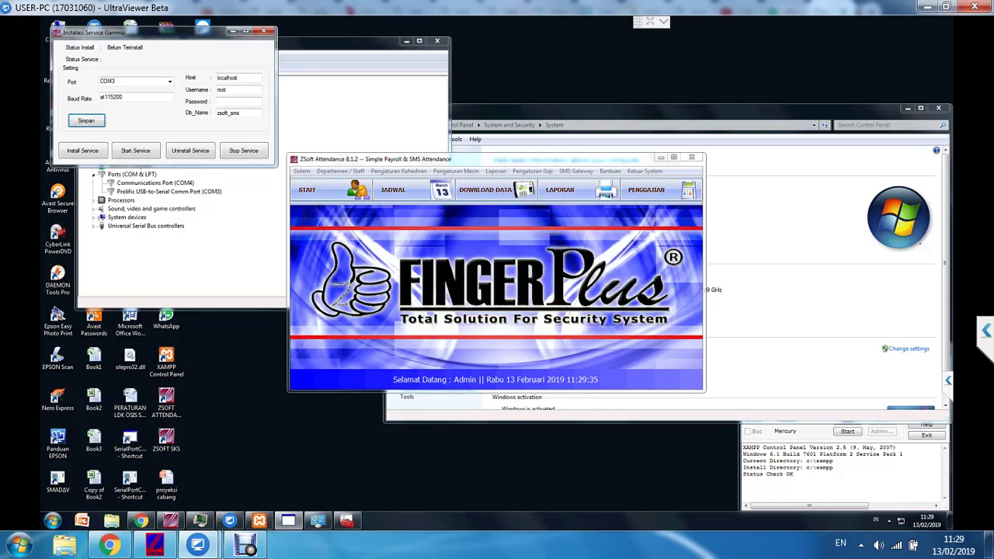
# - Install and start the Gammu service, then close Device Manager and the System window
pyautogui.click(82, 151)
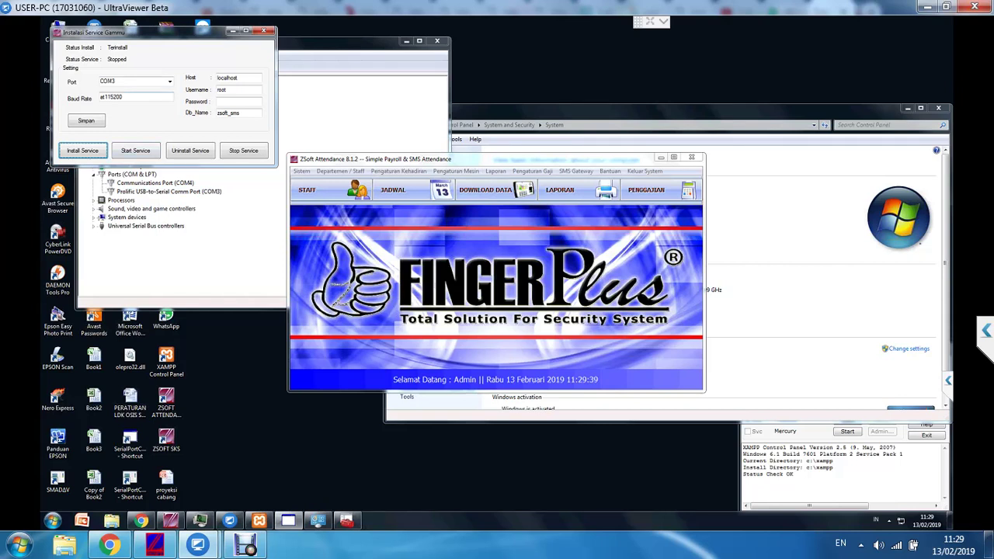
pyautogui.click(135, 151)
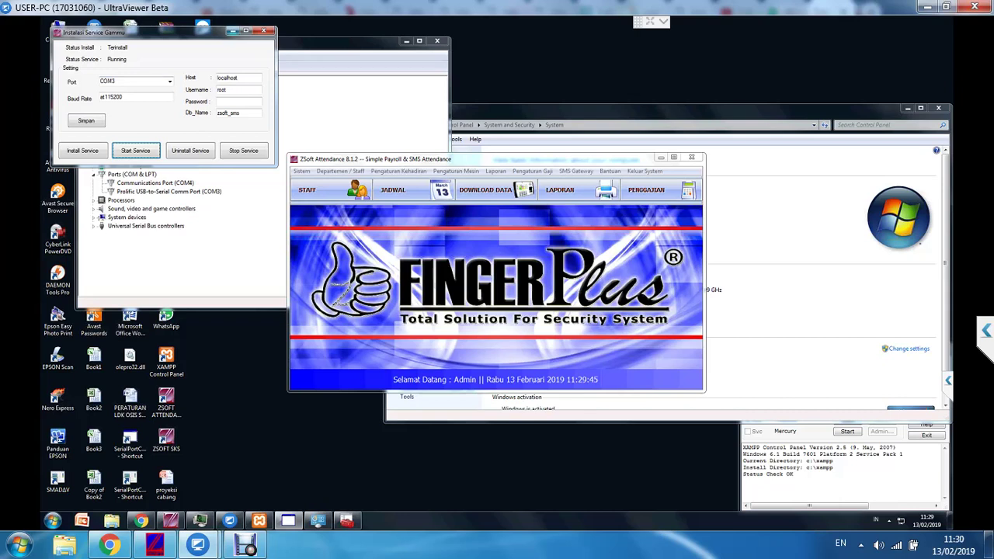
pyautogui.click(233, 31)
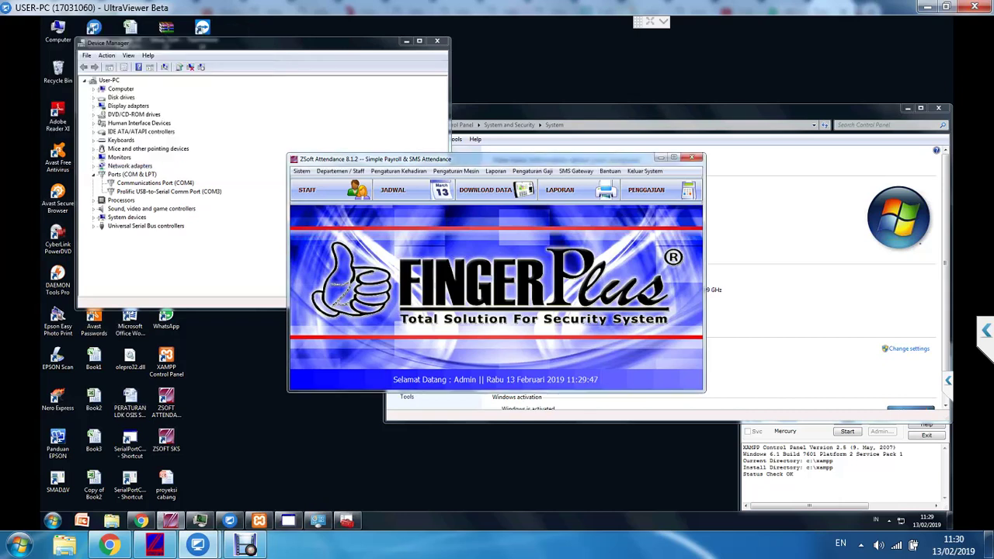
pyautogui.click(436, 40)
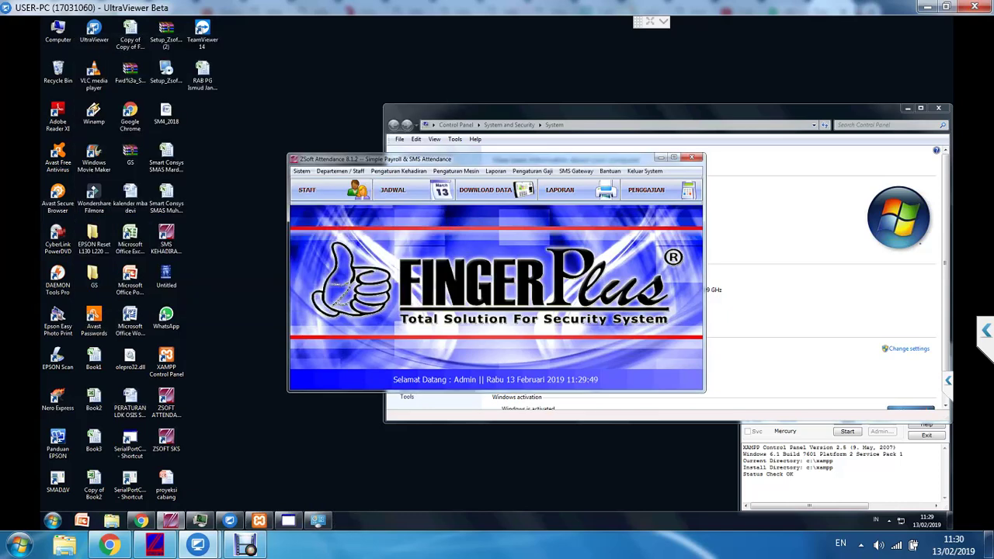
pyautogui.hotkey('alt', 'F4')
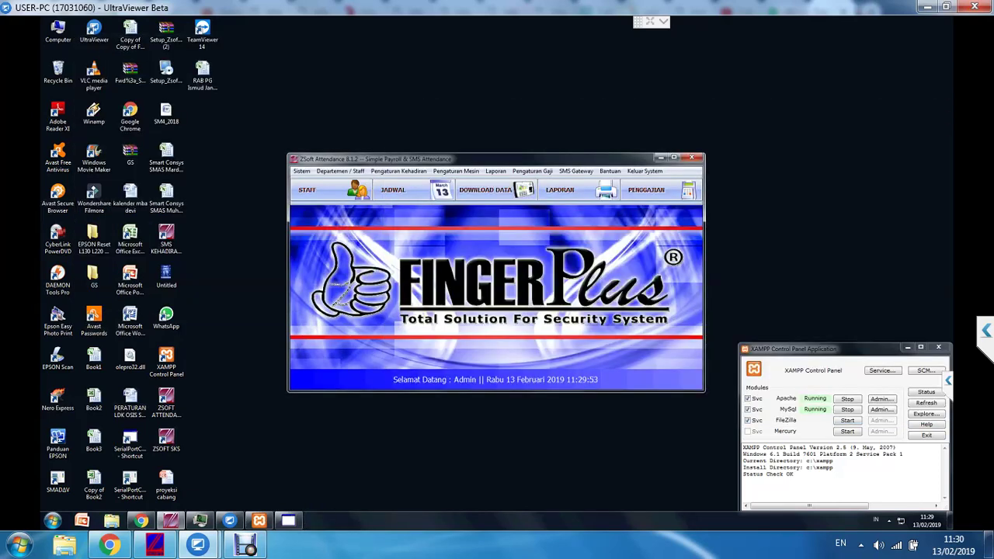
pyautogui.click(165, 440)
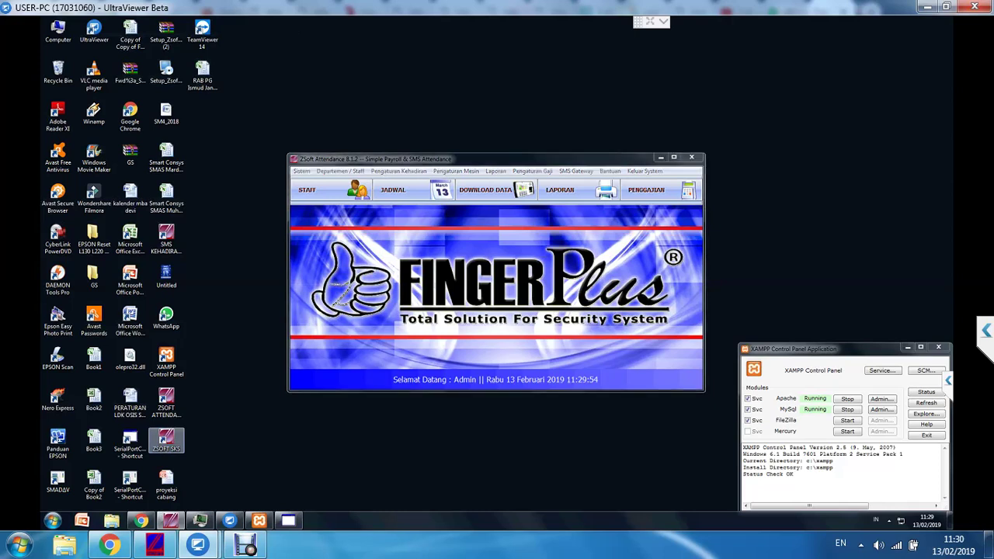
pyautogui.click(456, 171)
# - Synchronise ZSoft Attendance with the FingerPlus ZT 1800 attendance machine
pyautogui.click(458, 181)
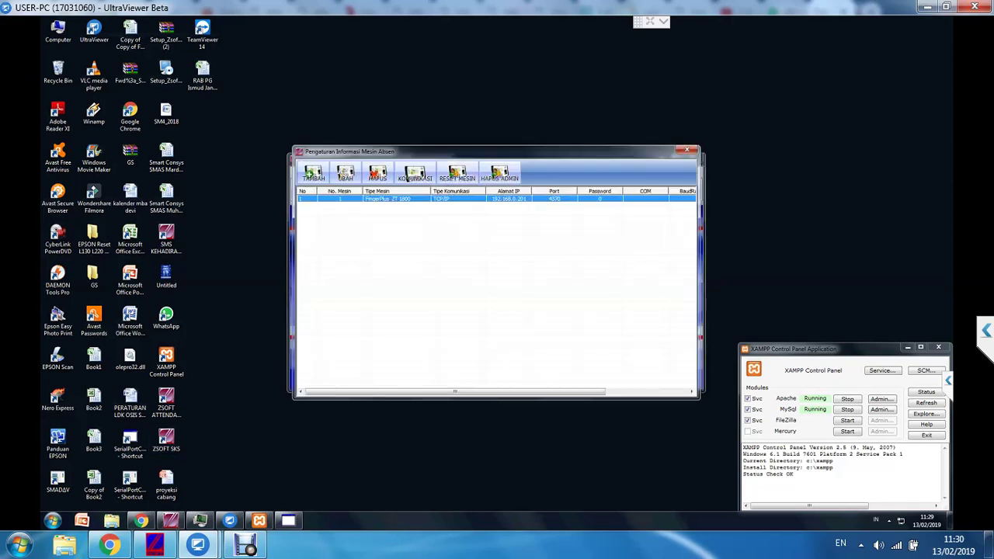
pyautogui.click(414, 172)
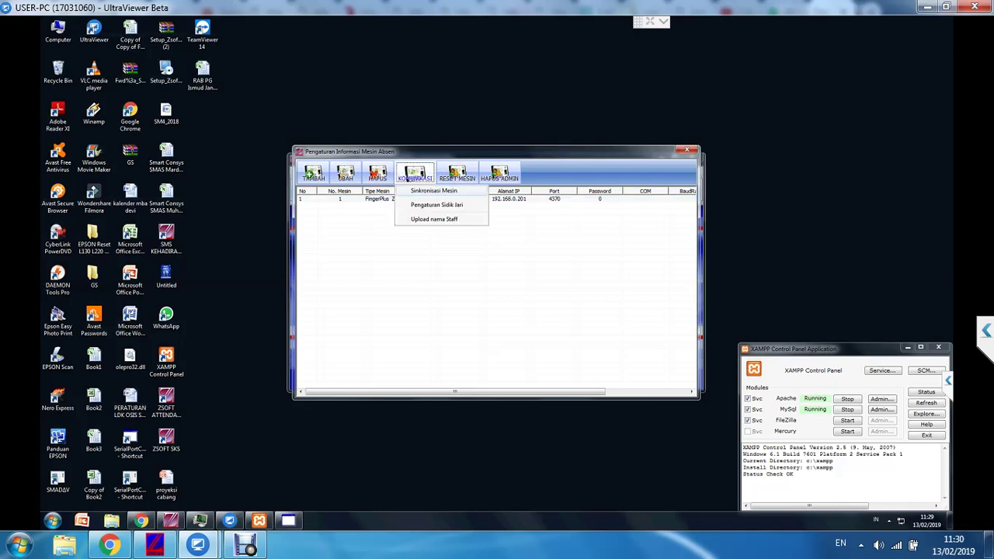
pyautogui.click(414, 173)
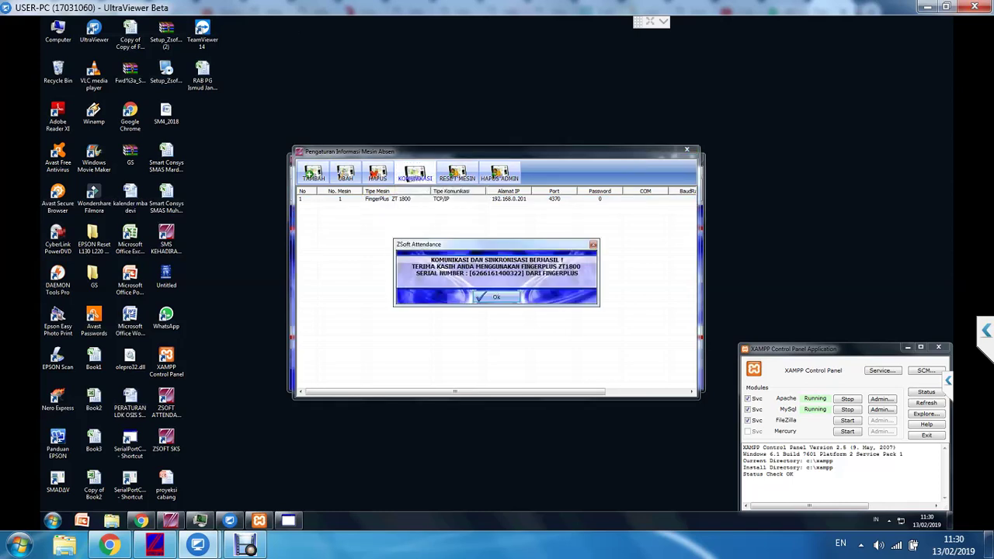
pyautogui.press('Return')
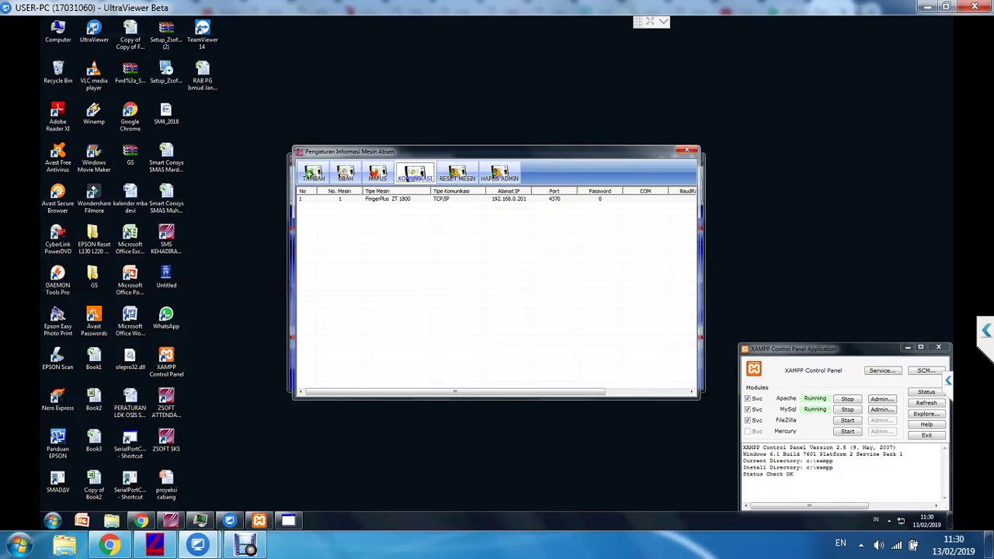
# - Save the machine's Realtime SMS setting as Ya and close the machine information window
pyautogui.click(344, 172)
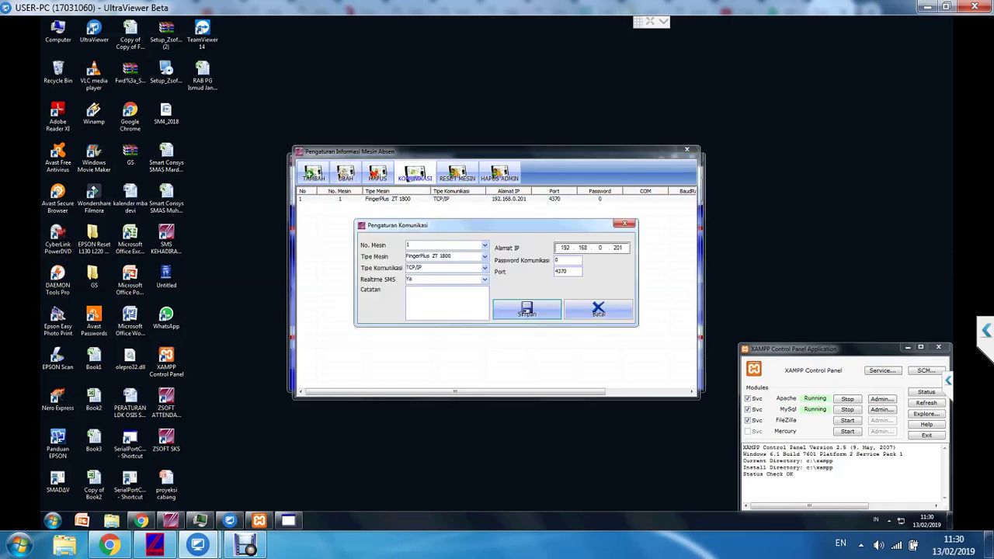
pyautogui.click(485, 279)
pyautogui.click(527, 310)
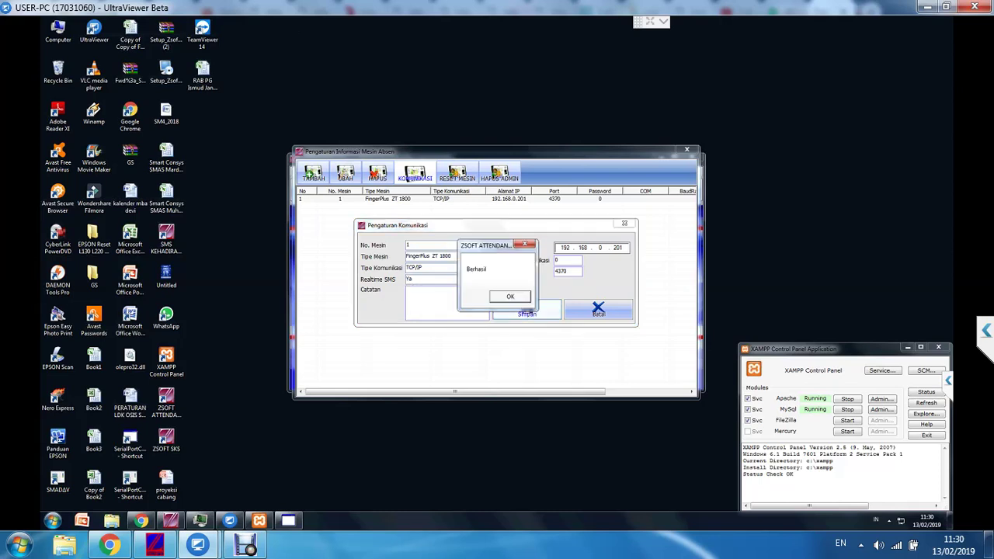
pyautogui.press('Return')
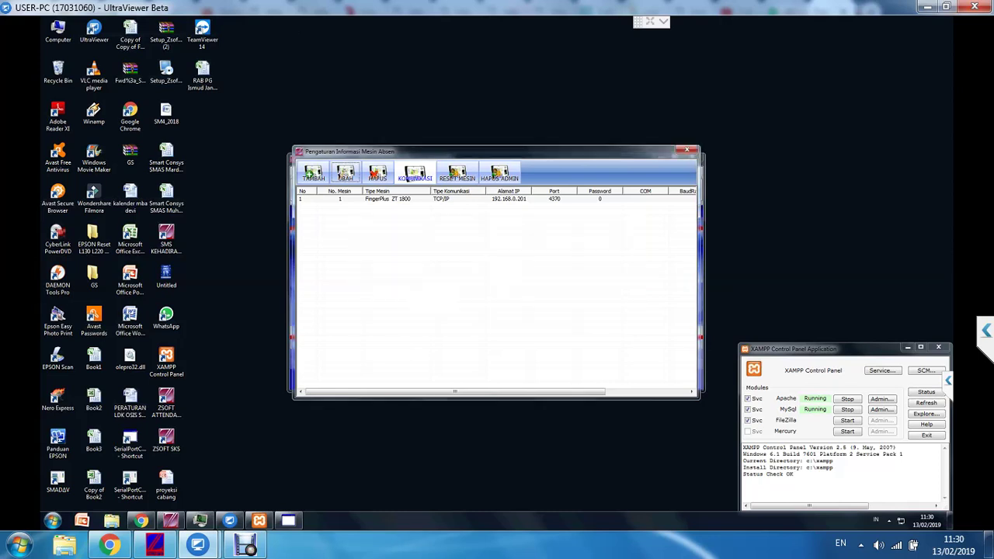
pyautogui.click(686, 149)
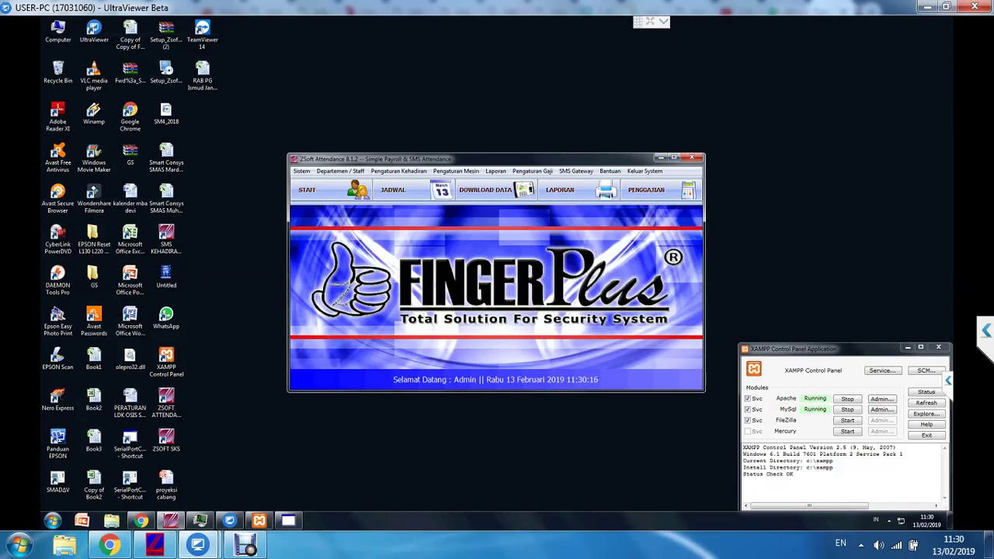
# - Set machine 1's download rule to Download Data Realtime and save it
pyautogui.click(486, 190)
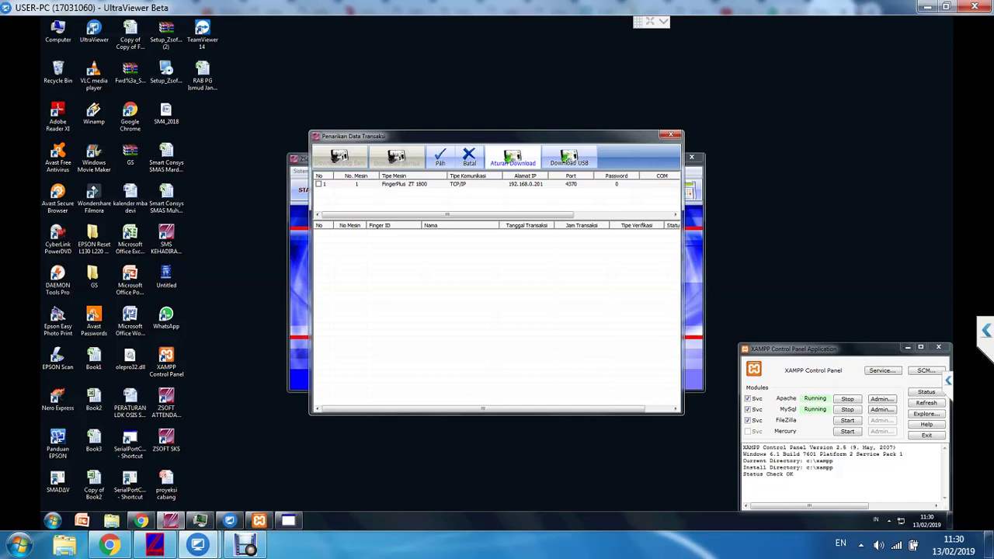
pyautogui.click(512, 157)
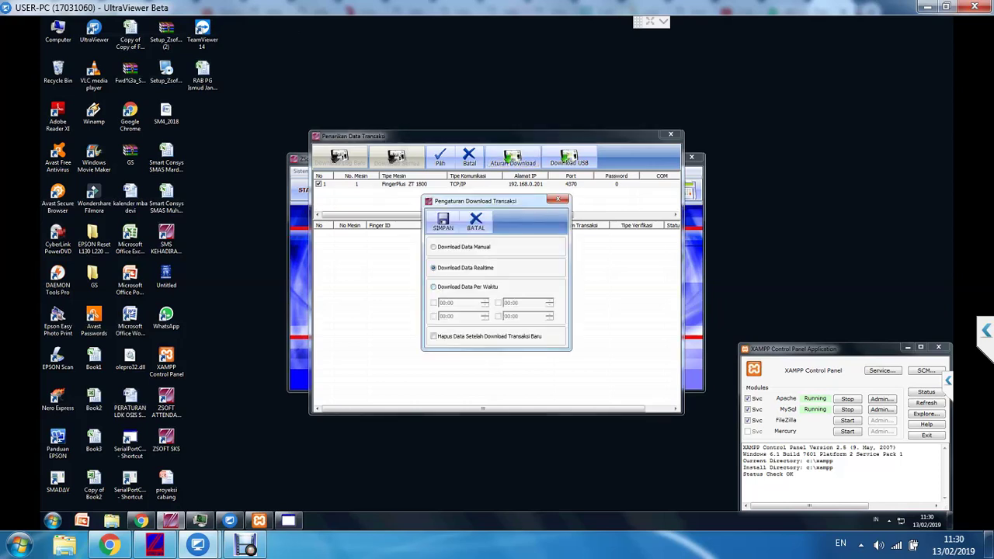
pyautogui.click(443, 222)
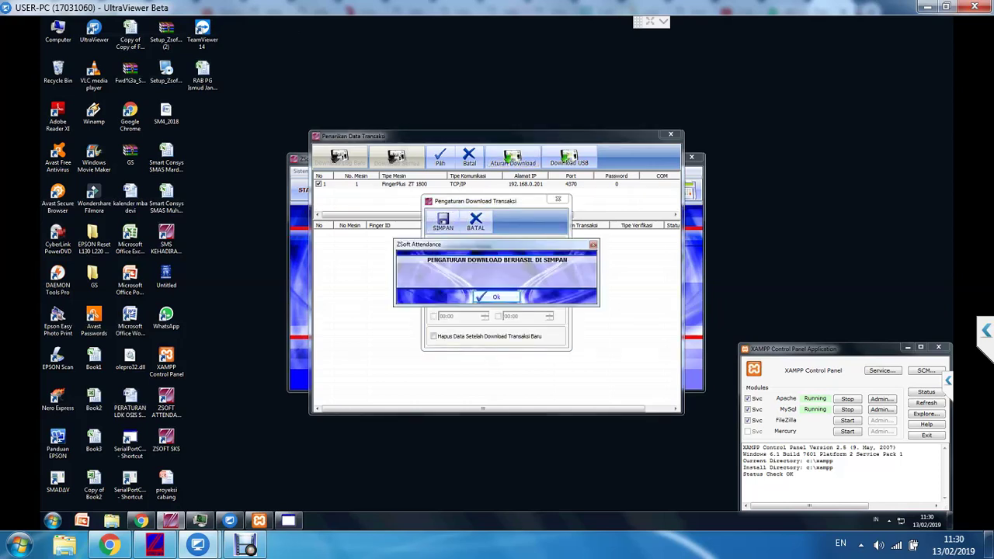
pyautogui.click(497, 297)
pyautogui.click(671, 135)
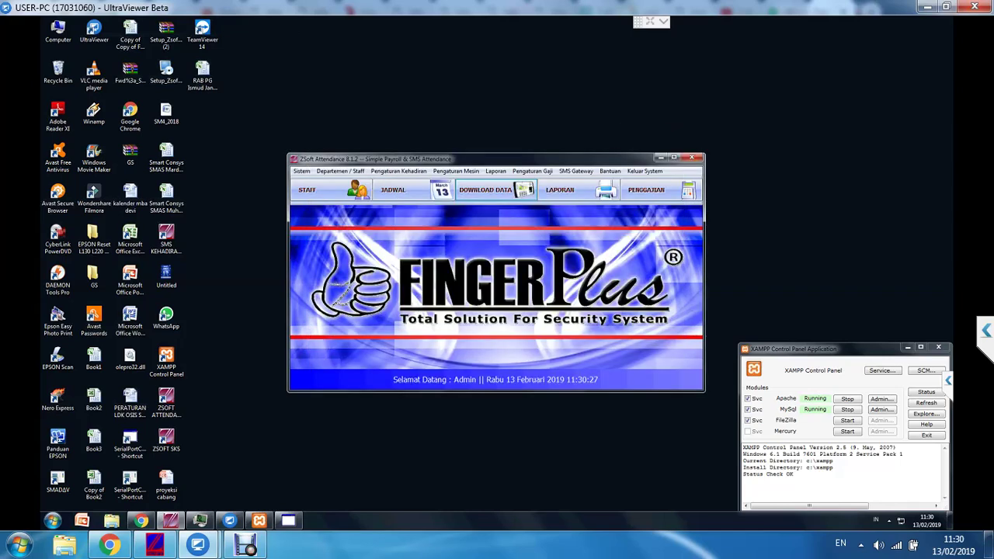
# - Close ZSoft Attendance, launch ZSOFT SKS and exit its login without signing in
pyautogui.click(691, 158)
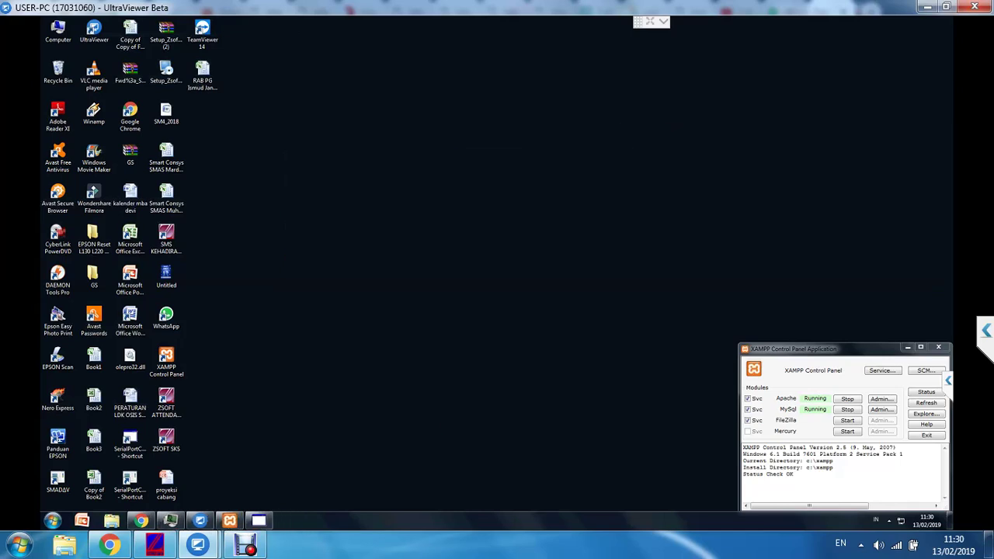
pyautogui.click(166, 441)
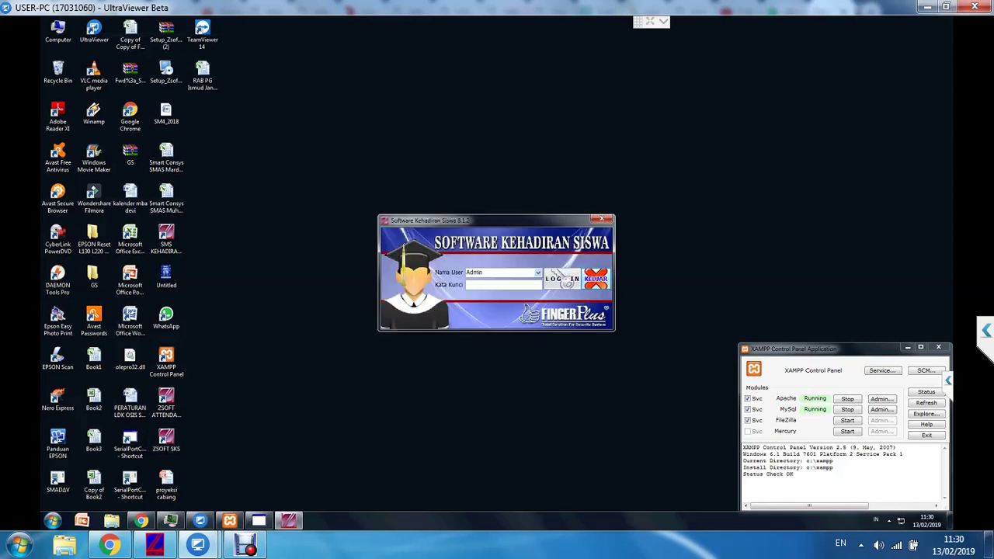
pyautogui.click(595, 279)
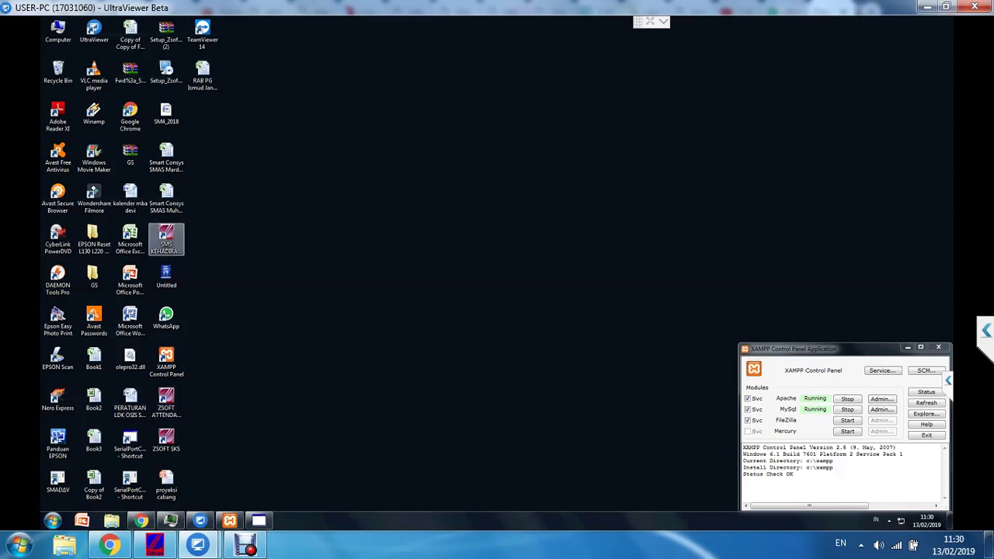
pyautogui.click(166, 234)
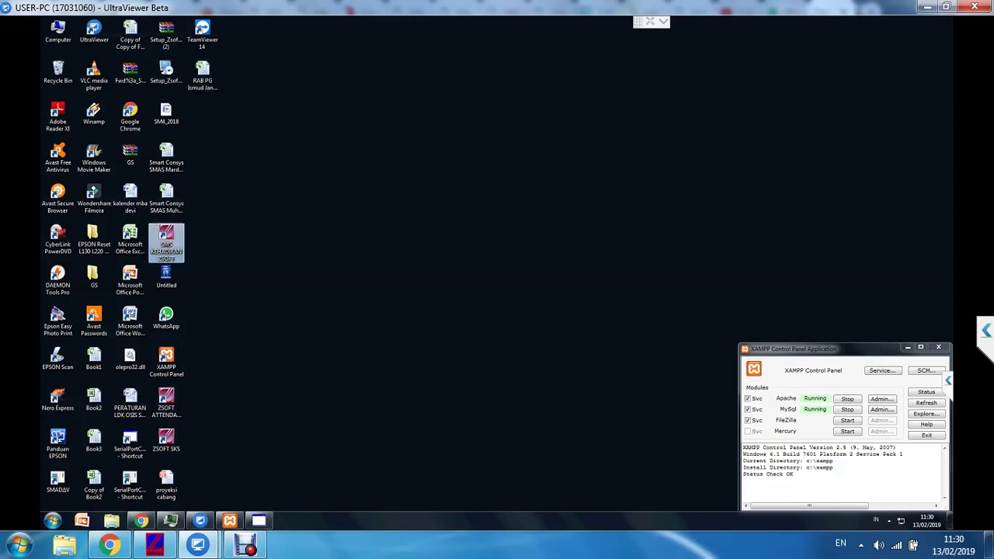
# - Launch SMS KEHADIRAN ZSOFT, then launch ZSOFT ATTENDANCE to reach its login screen
pyautogui.press('Return')
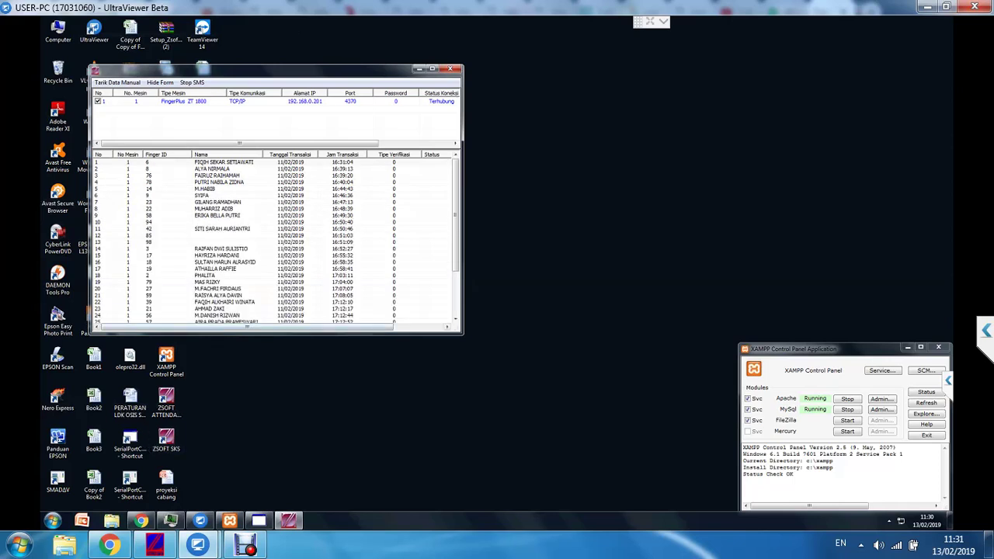
pyautogui.click(166, 402)
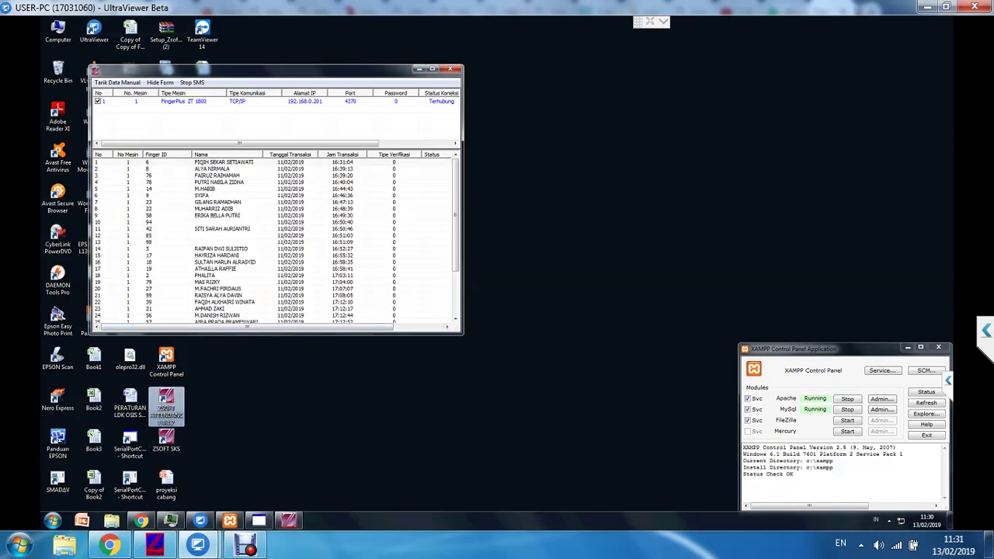
pyautogui.press('Return')
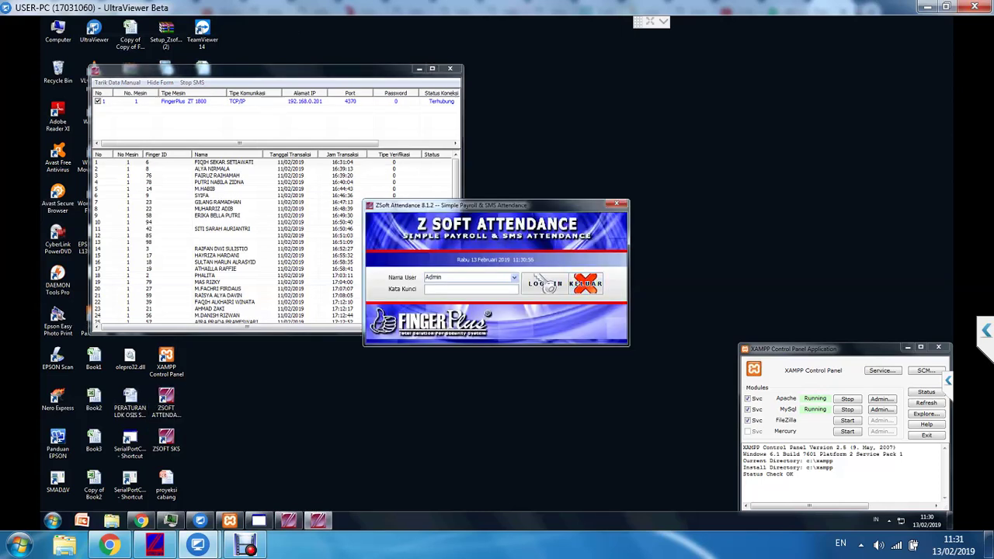
# - Log in as Admin with the account password and accept viewing the three new messages
pyautogui.write('***')
pyautogui.press('Return')
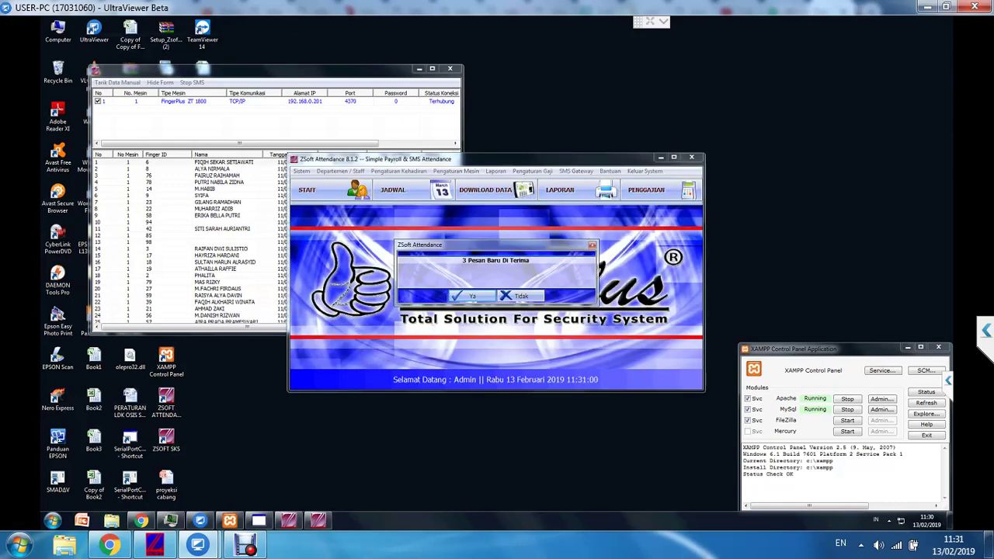
pyautogui.press('Return')
pyautogui.press('Return')
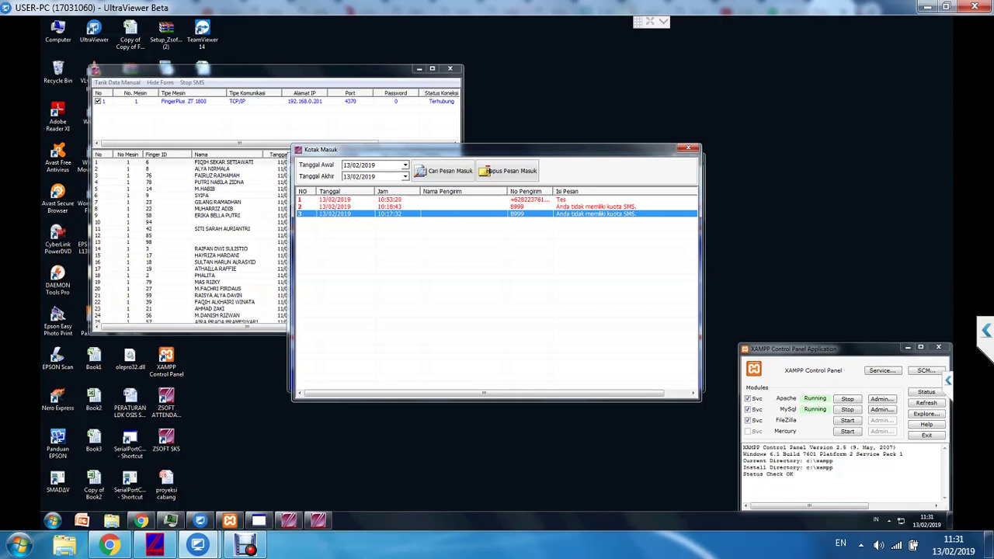
# - Review the second and third received messages in Kotak Masuk, then close the inbox
pyautogui.click(465, 207)
pyautogui.click(465, 213)
pyautogui.click(466, 206)
pyautogui.click(466, 213)
pyautogui.click(688, 147)
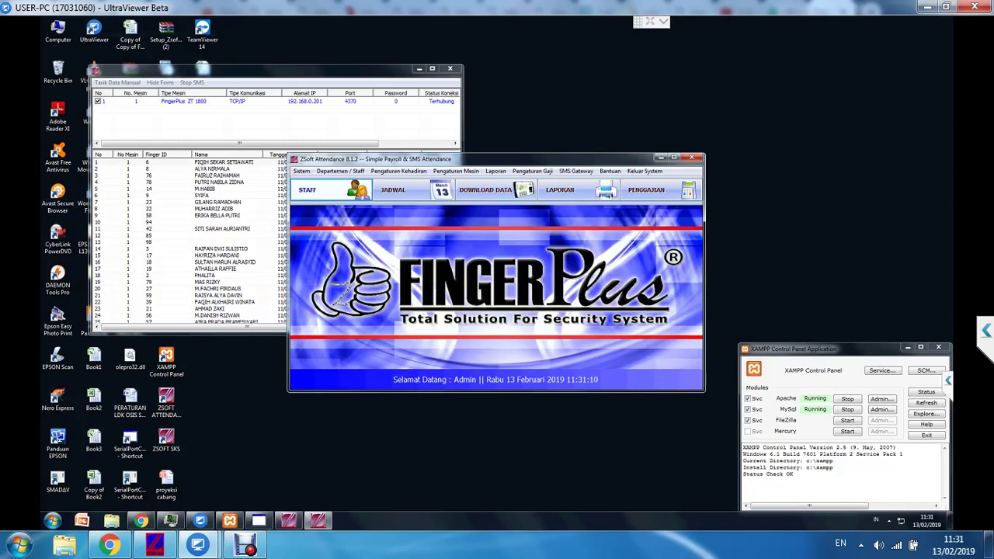
pyautogui.click(322, 186)
# - Look over staff members in the staff list, then close it
pyautogui.click(466, 227)
pyautogui.click(465, 312)
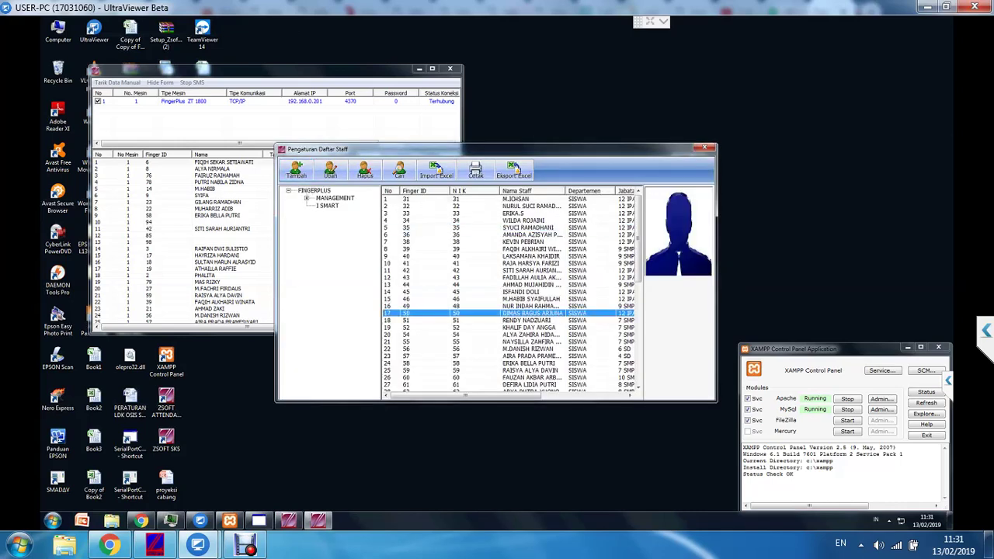
pyautogui.hscroll(5, 509, 291)
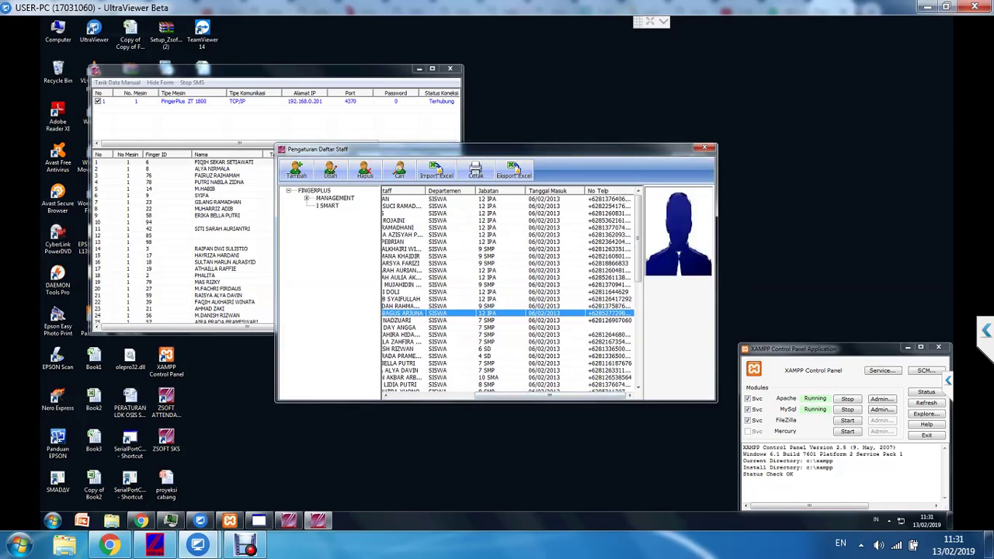
pyautogui.click(703, 147)
# - Review the 'test' schedule's working hours (08:00–17:00) and activation pages, then close them
pyautogui.click(393, 190)
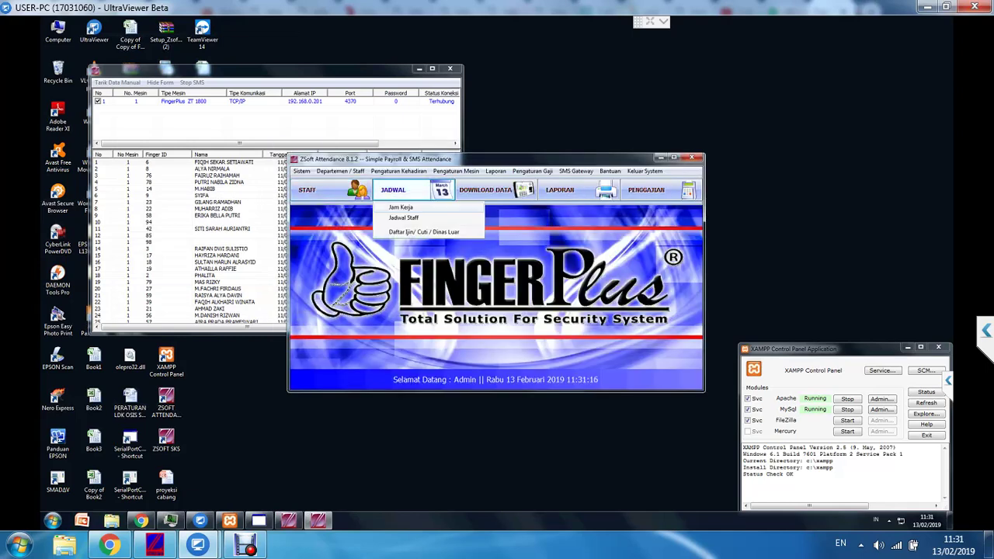
pyautogui.click(401, 207)
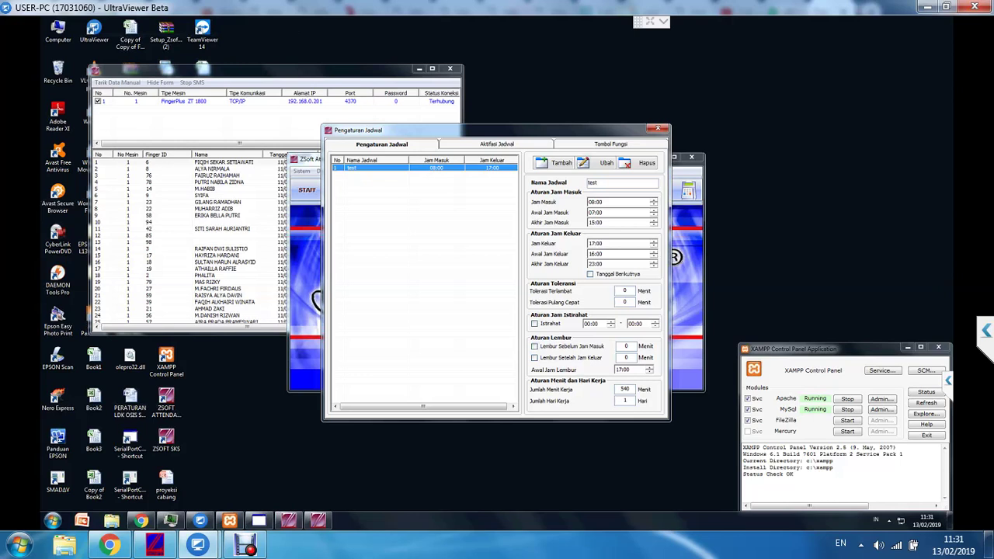
pyautogui.hotkey('ctrl', 'Tab')
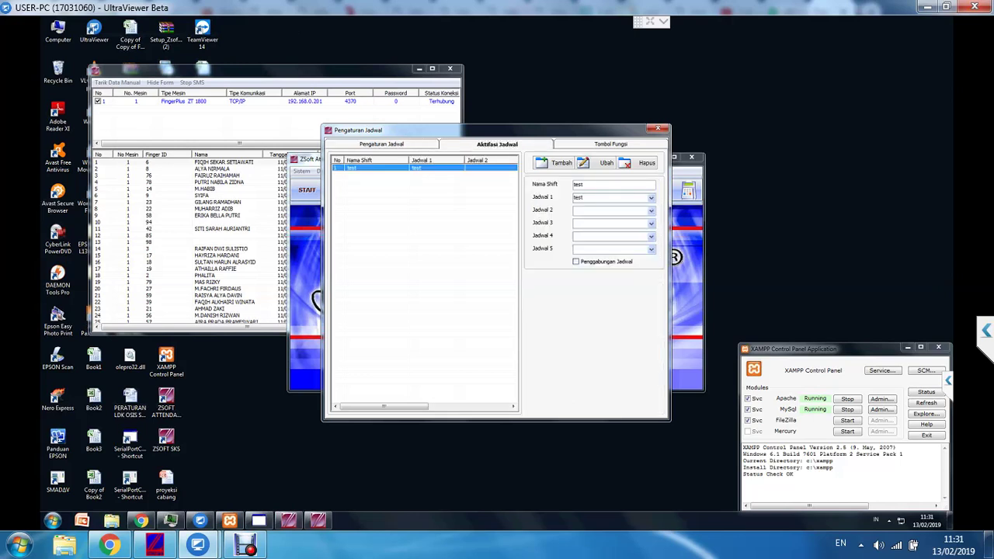
pyautogui.hotkey('ctrl', 'shift', 'Tab')
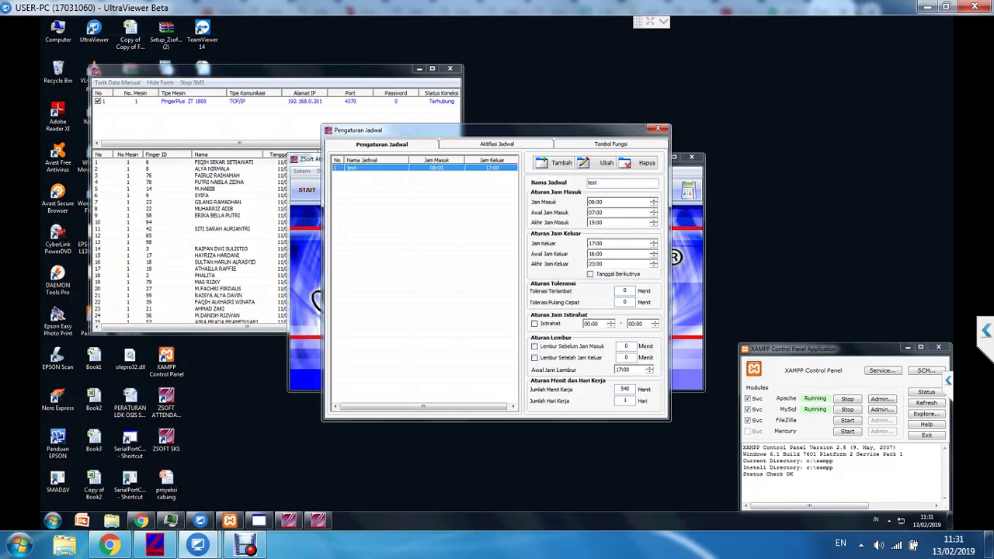
pyautogui.click(658, 129)
# - Keep the attendance SMS setting to send on every successful transaction and close it
pyautogui.click(575, 170)
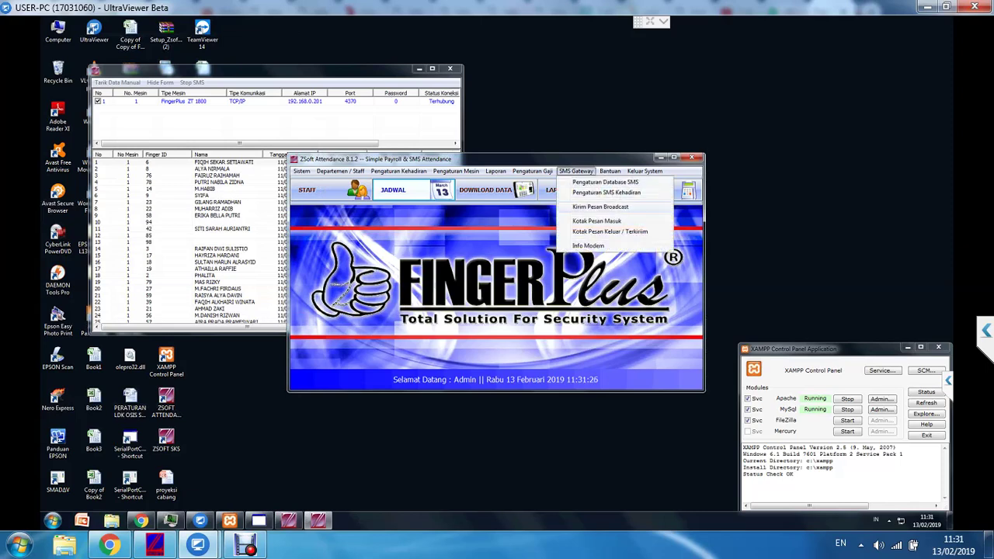
pyautogui.click(606, 192)
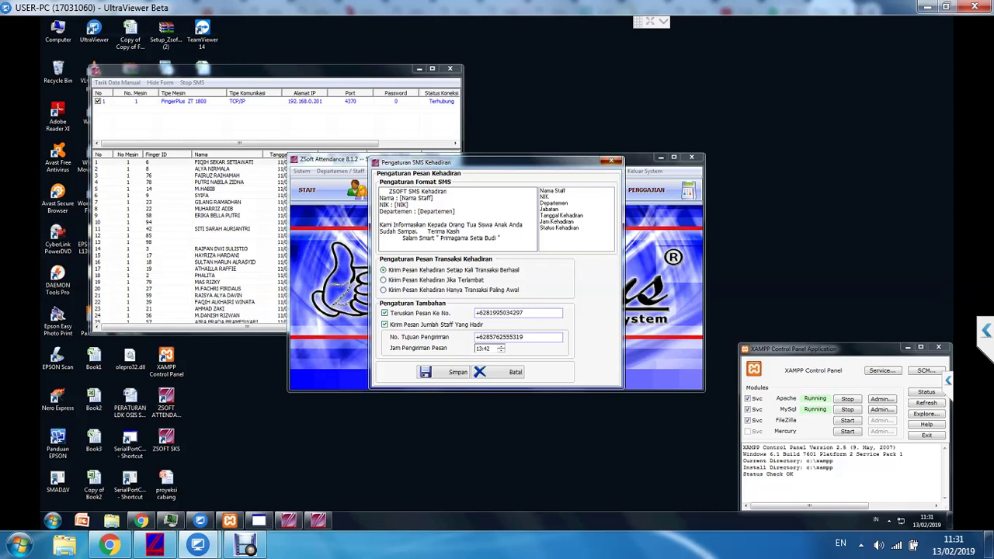
pyautogui.click(612, 161)
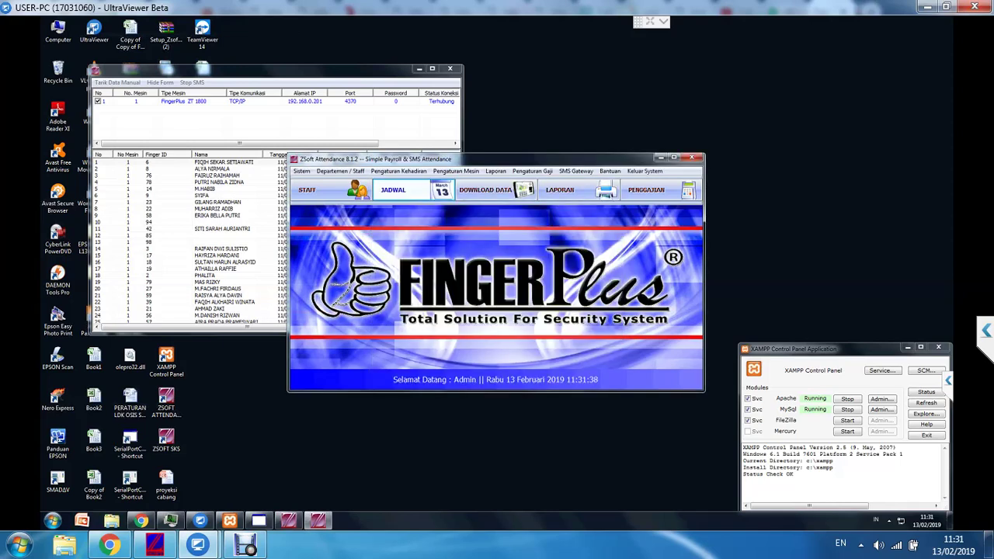
# - Select all staff in Jadwal Staff and set the period end to 28 February 2019
pyautogui.click(392, 189)
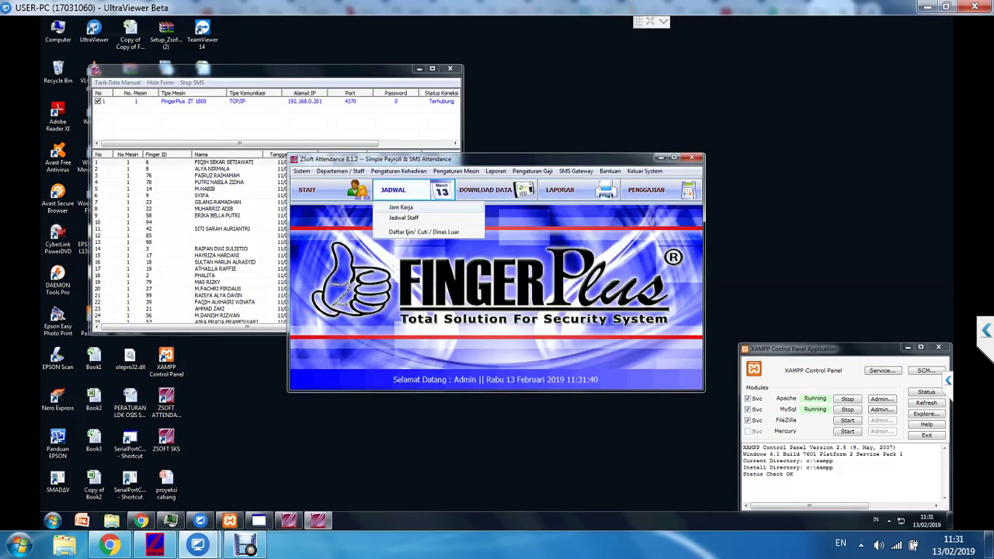
pyautogui.click(403, 218)
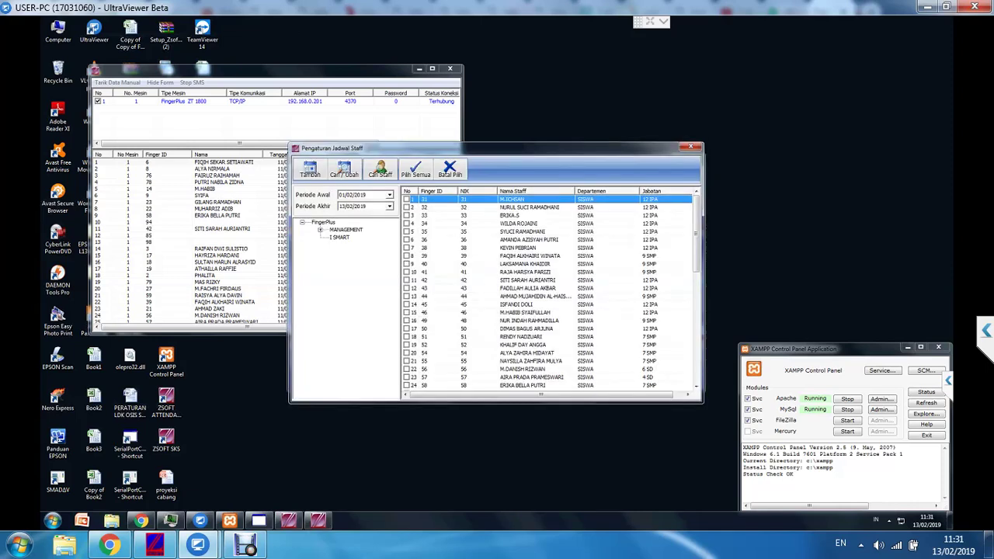
pyautogui.click(415, 169)
pyautogui.click(344, 169)
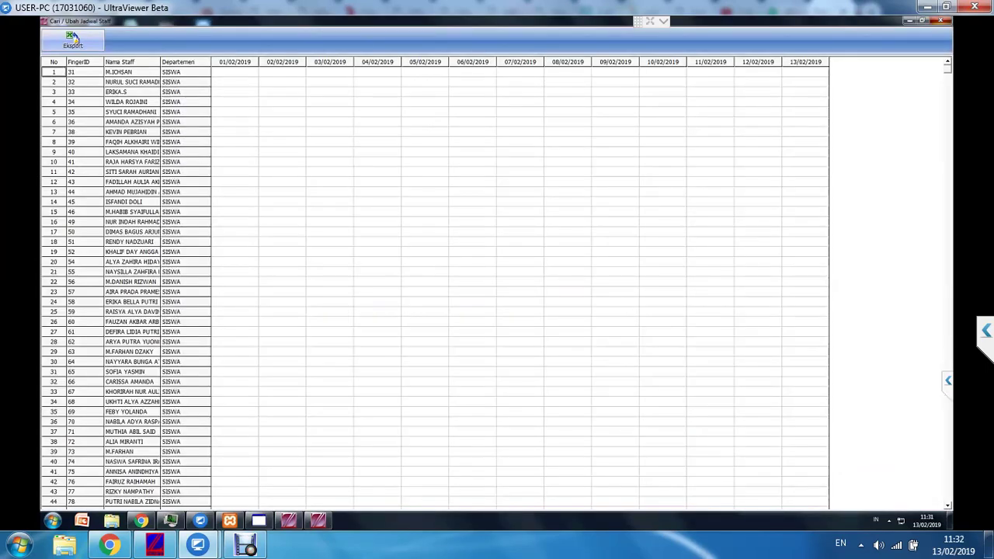
pyautogui.click(940, 21)
pyautogui.click(691, 147)
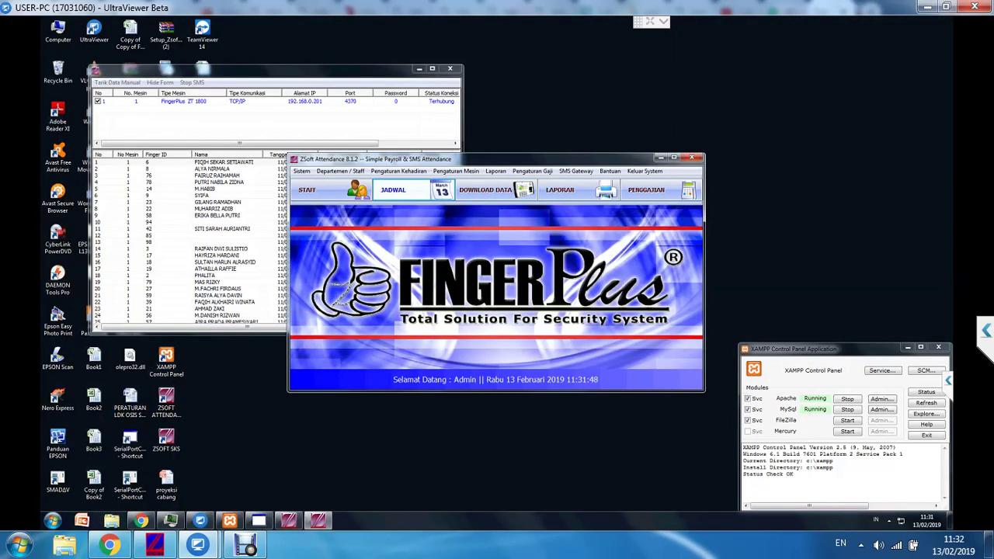
pyautogui.click(393, 190)
pyautogui.click(403, 217)
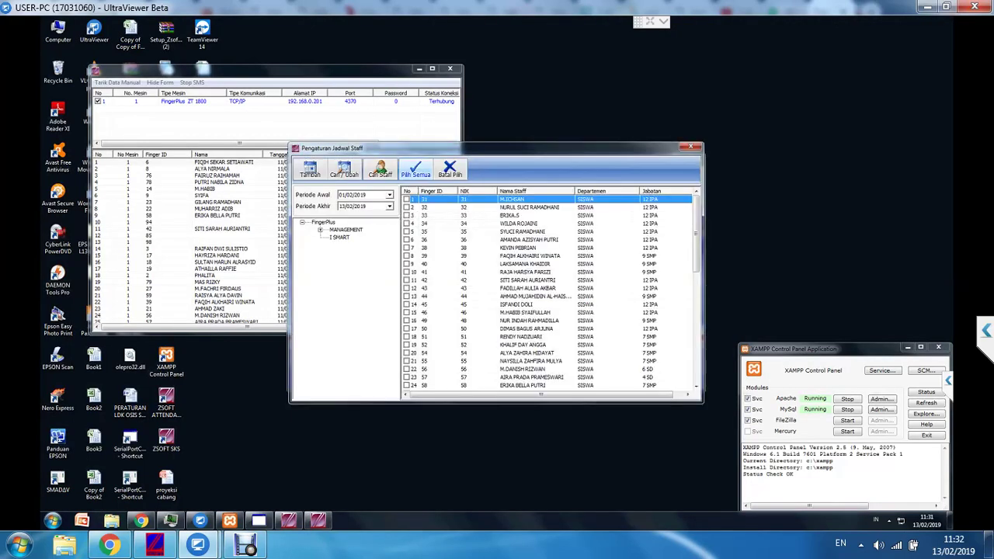
pyautogui.click(345, 206)
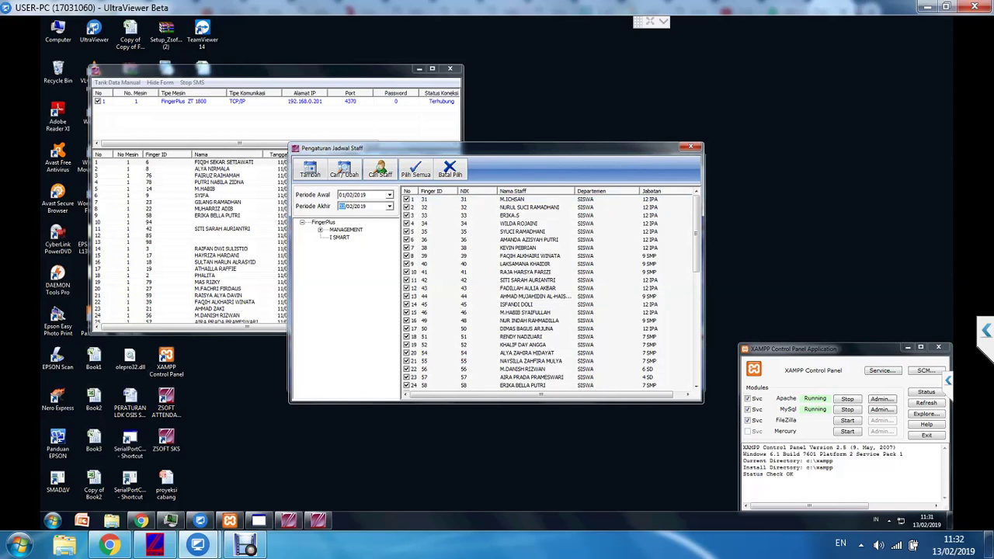
# - Add a schedule for the selected staff, choosing 'test' for Senin, Selasa and Rabu
pyautogui.click(310, 170)
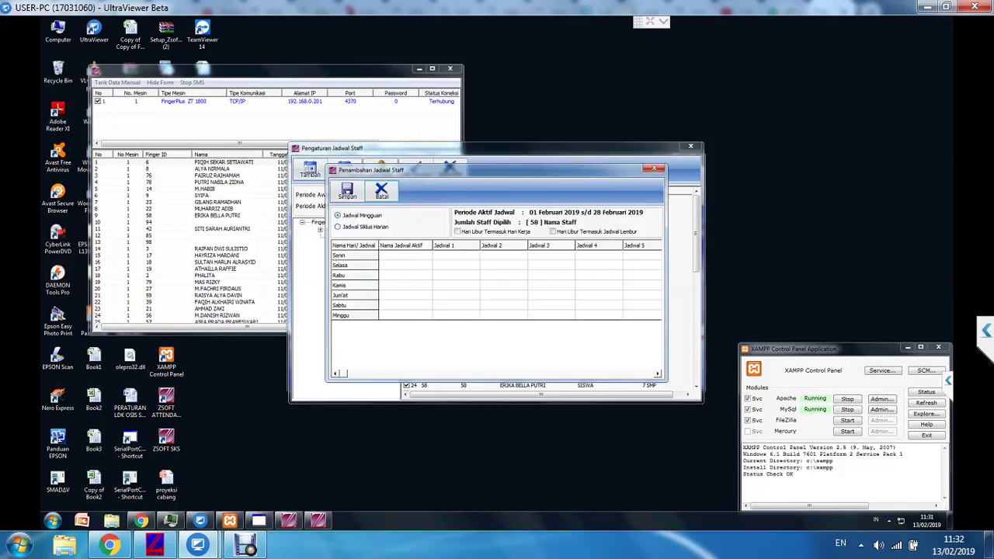
pyautogui.click(426, 255)
pyautogui.scroll(3, 404, 274)
pyautogui.click(386, 264)
pyautogui.click(426, 265)
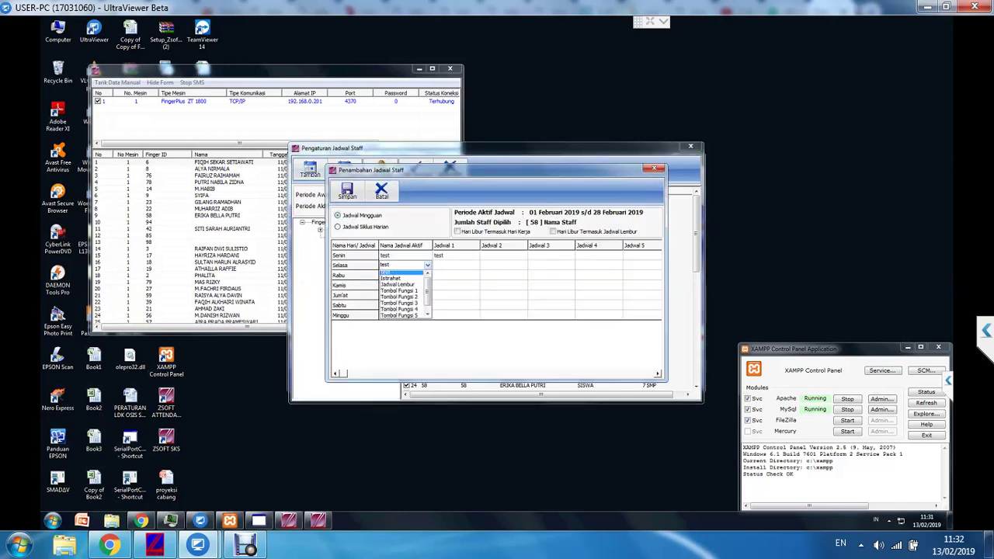
pyautogui.click(386, 274)
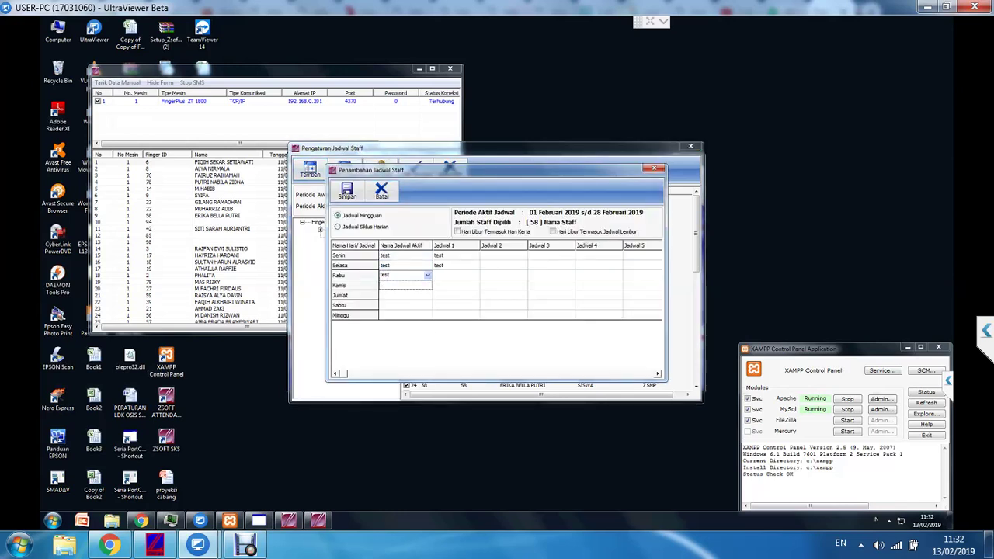
pyautogui.click(426, 285)
pyautogui.click(386, 294)
# - Choose 'test' as the schedule for Kamis, Jum'at, Sabtu and Minggu
pyautogui.click(427, 275)
pyautogui.click(426, 275)
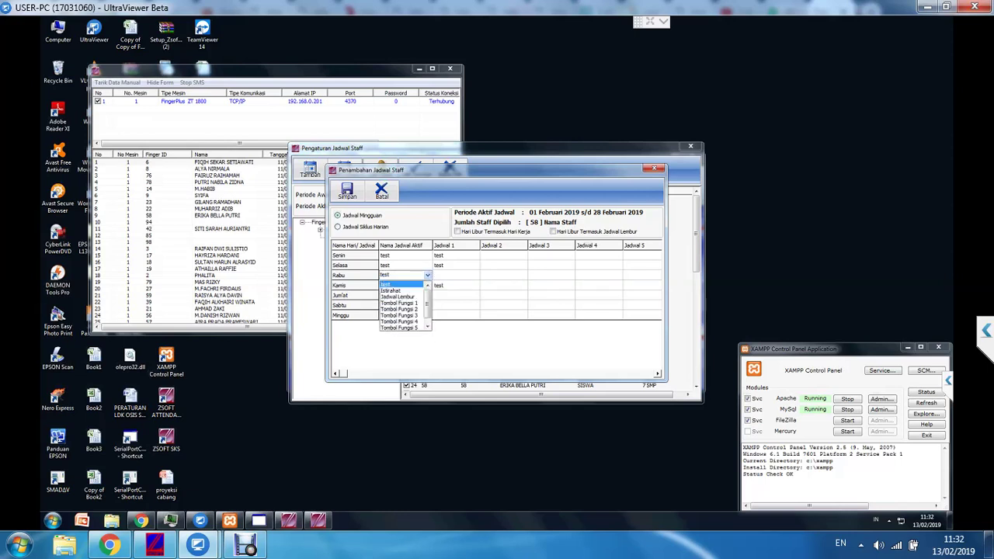
pyautogui.click(386, 284)
pyautogui.click(427, 295)
pyautogui.click(426, 295)
pyautogui.click(386, 305)
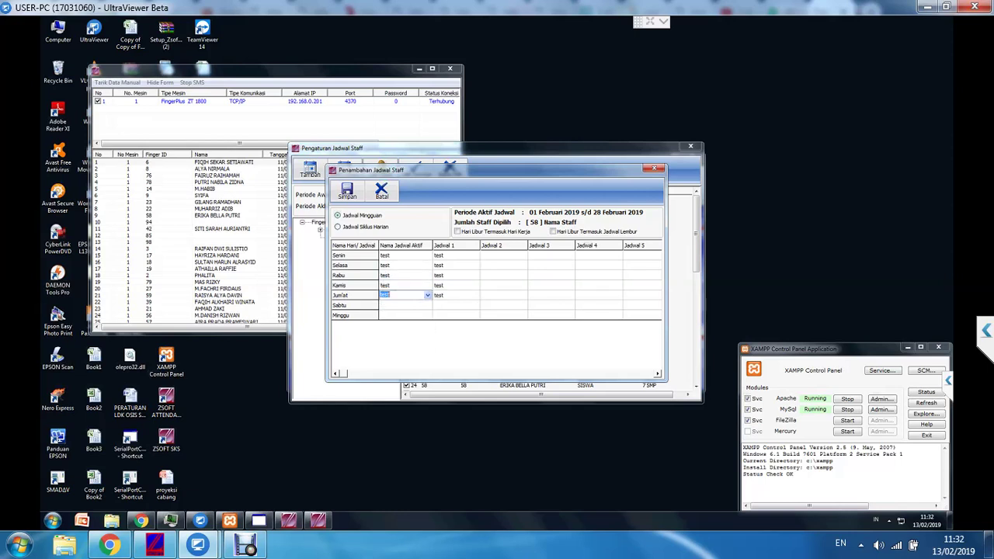
pyautogui.click(426, 305)
pyautogui.click(427, 305)
pyautogui.click(386, 314)
pyautogui.click(426, 315)
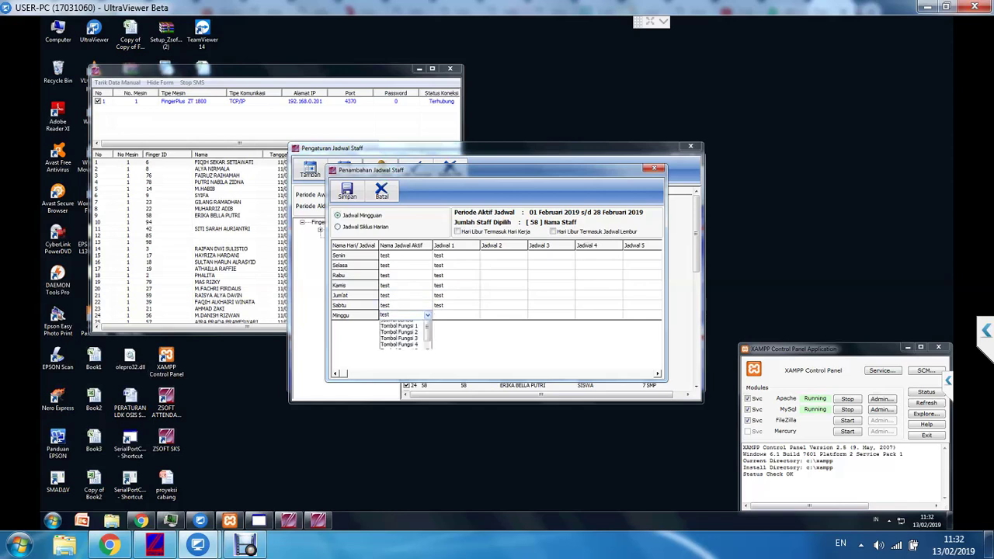
pyautogui.click(386, 324)
# - Save the weekly schedule for the 58 staff, confirm, and close the window
pyautogui.click(347, 191)
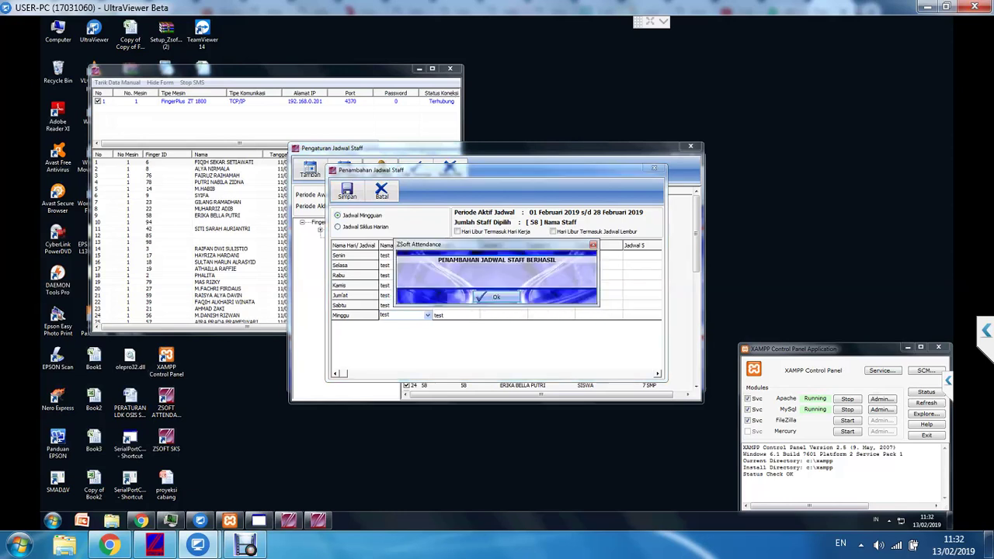
pyautogui.press('Return')
pyautogui.click(690, 146)
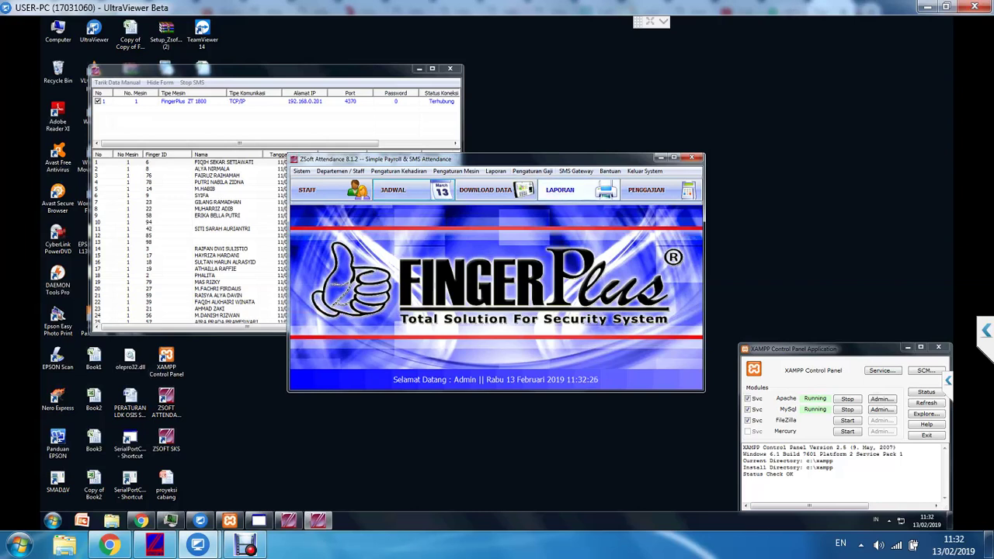
# - Browse the seven sent attendance SMS in the outbox, then type 'sudah bisa ya' in the chat
pyautogui.click(575, 171)
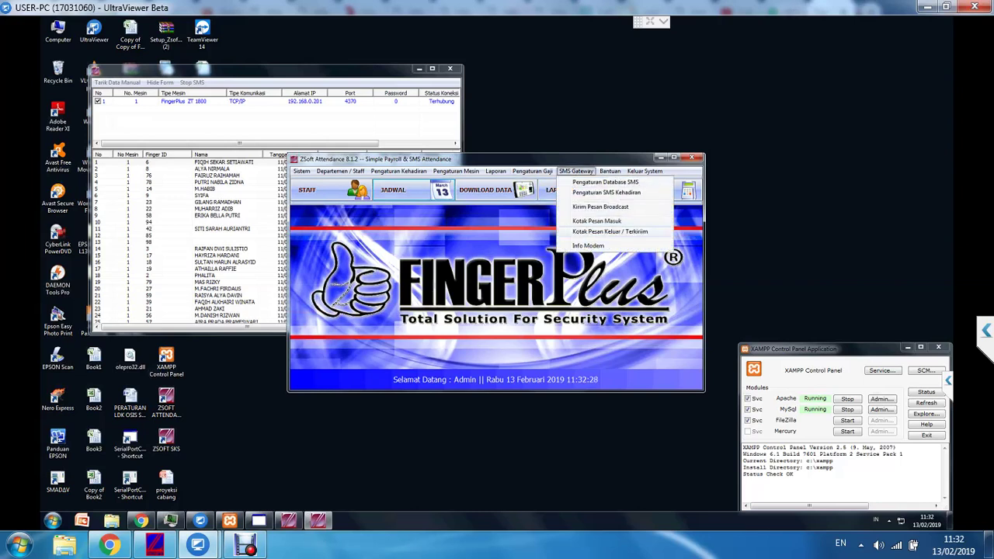
pyautogui.click(610, 231)
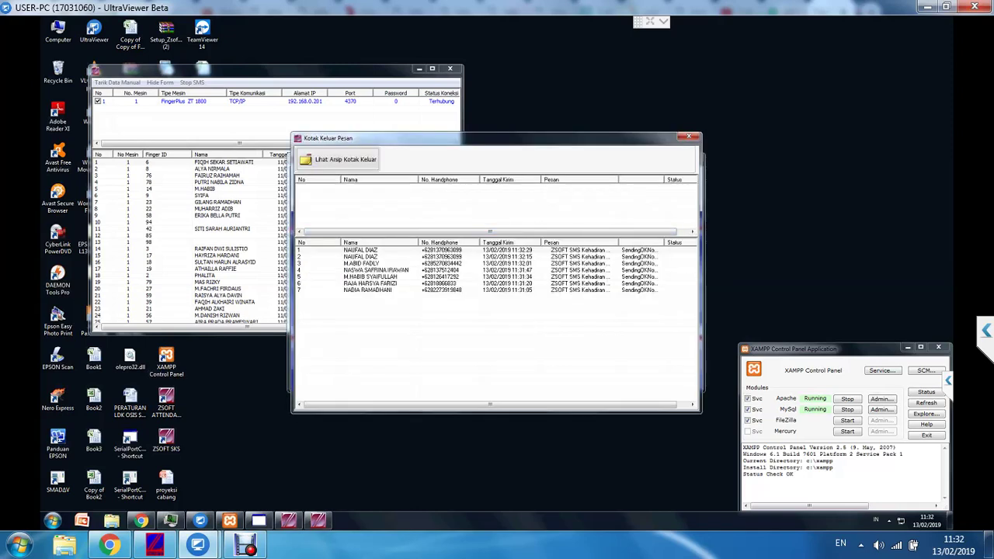
pyautogui.click(361, 250)
pyautogui.click(360, 257)
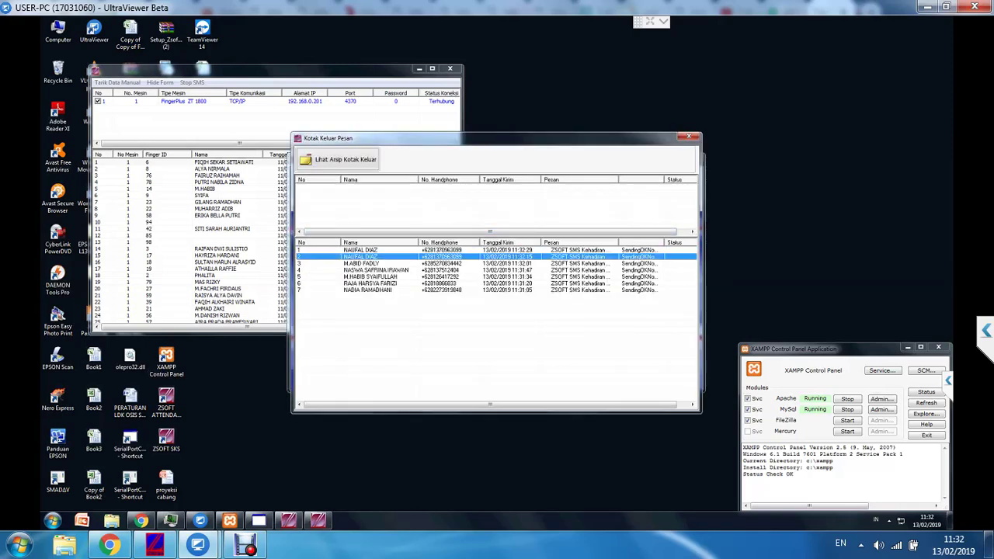
pyautogui.press('Down')
pyautogui.press('Down')
pyautogui.press('Down')
pyautogui.press('Down')
pyautogui.press('Down')
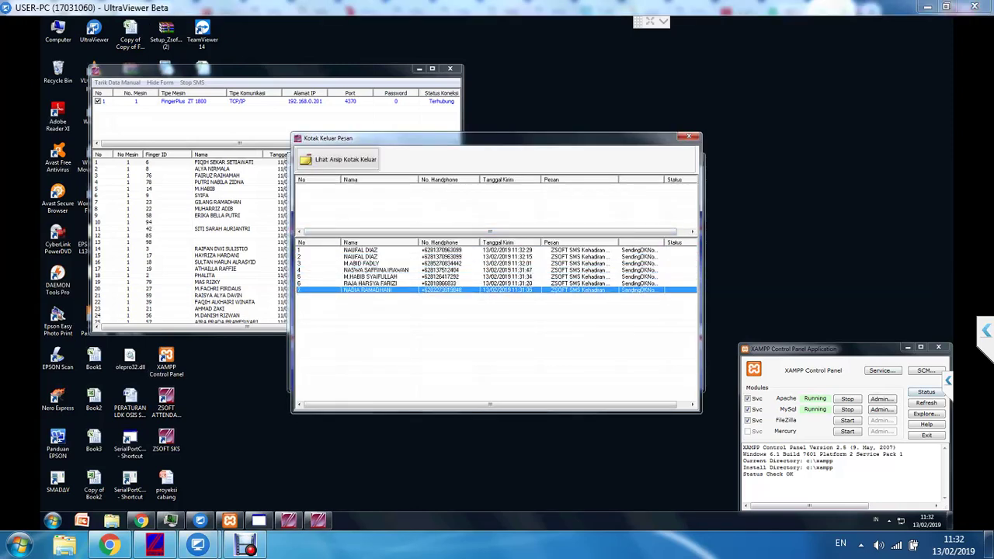
pyautogui.press('F1')
pyautogui.write('suda')
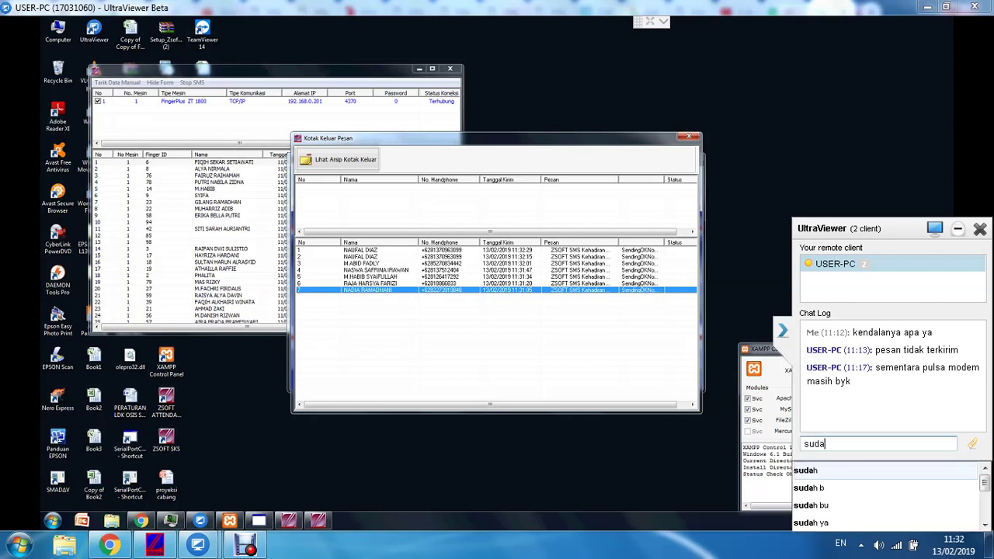
pyautogui.write('h bisa ya')
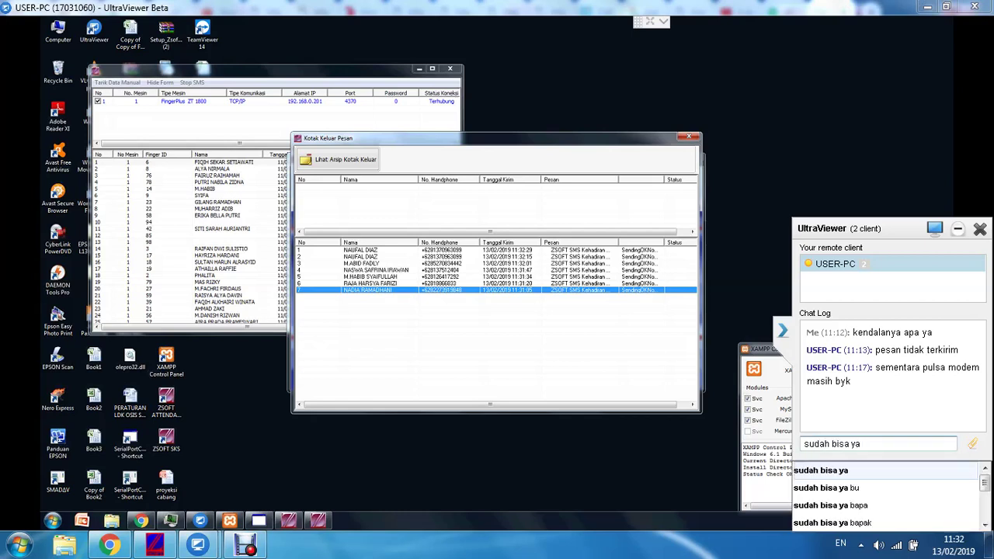
# - Send the UltraViewer chat reply 'sudah bisa ya' and hide the chat panel
pyautogui.press('Escape')
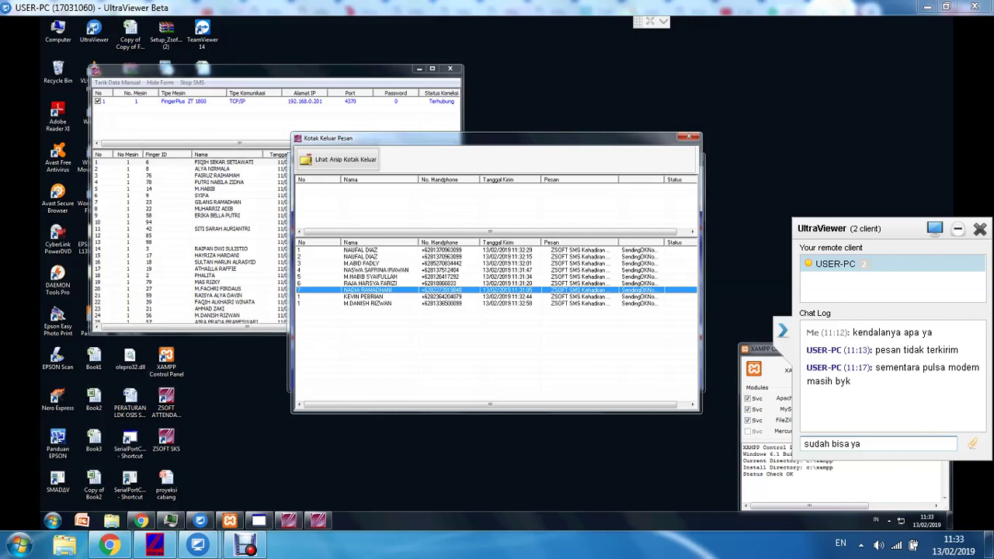
pyautogui.press('Return')
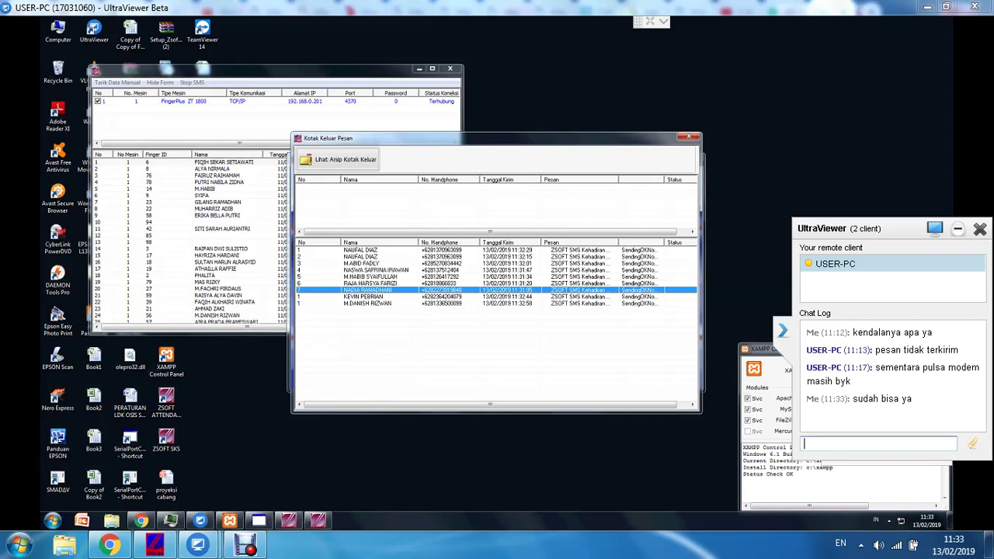
pyautogui.click(782, 330)
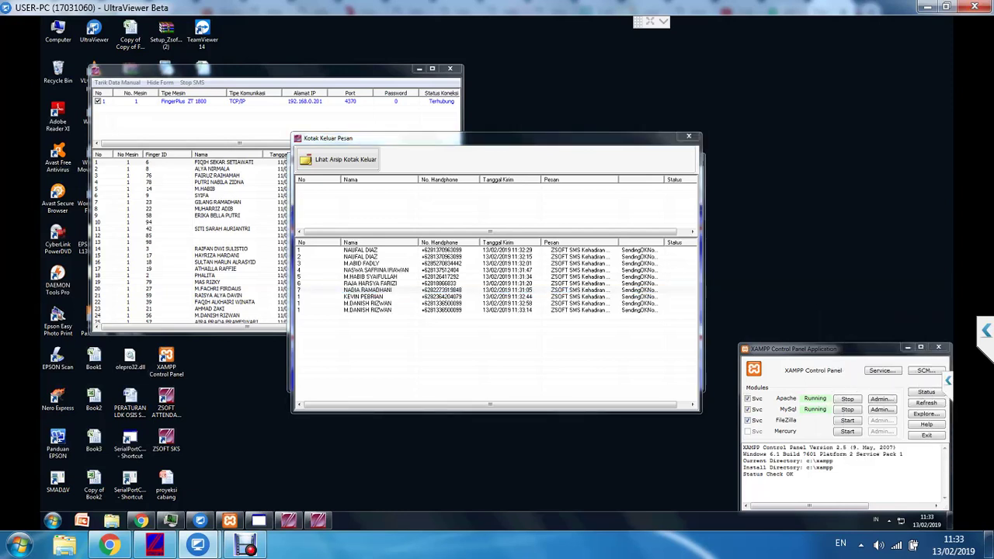
# - Confirm the Gammu SMS service reports Running, then bring the Debut recorder forward
pyautogui.click(259, 520)
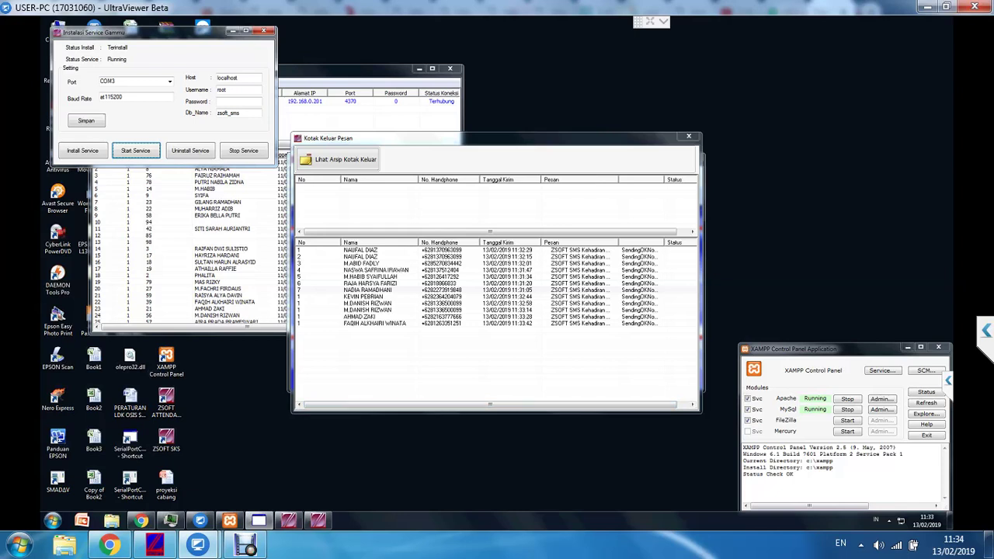
pyautogui.click(245, 546)
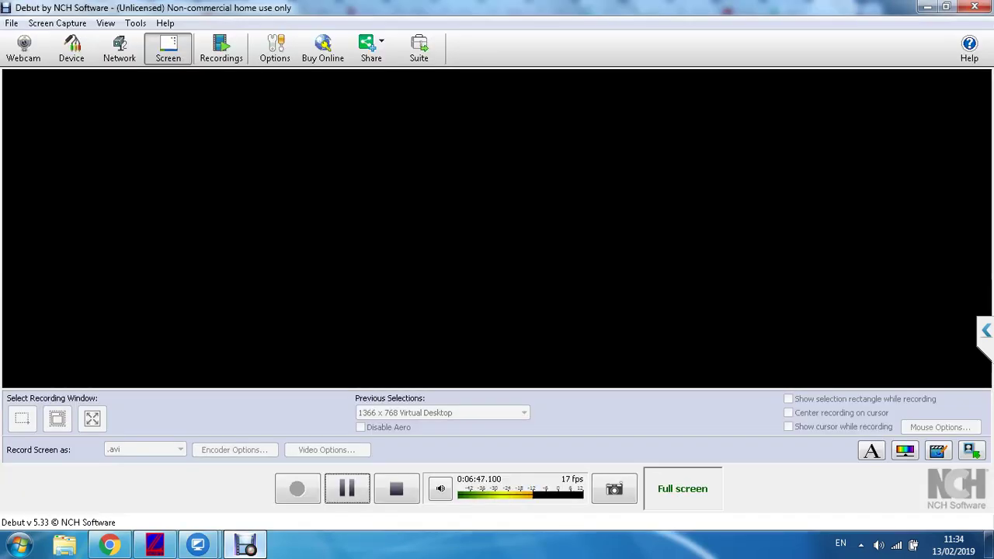